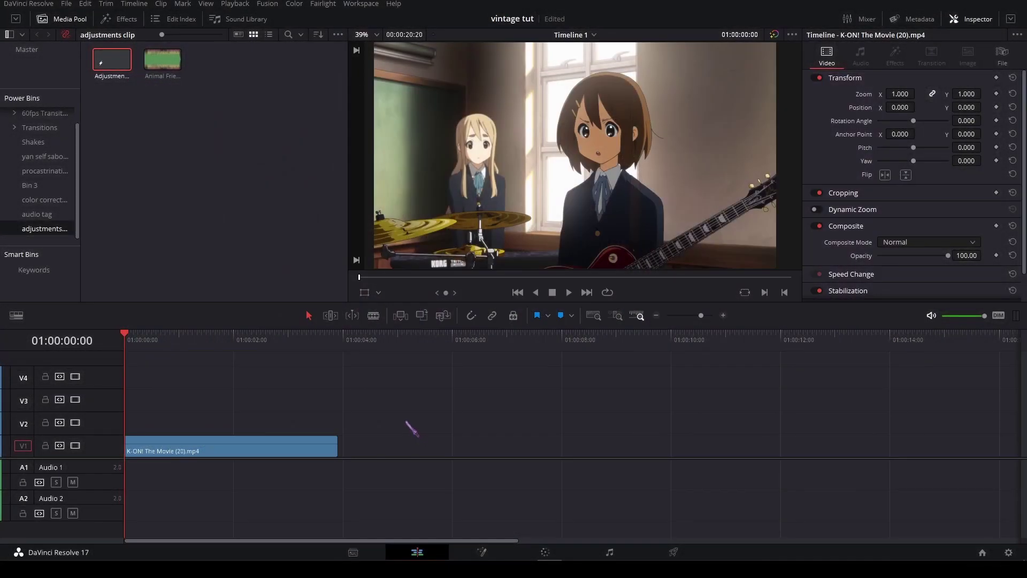
- Place the Adjustment Clip on track V2 above the K-ON! The Movie clip and open it in Fusion
key(space)
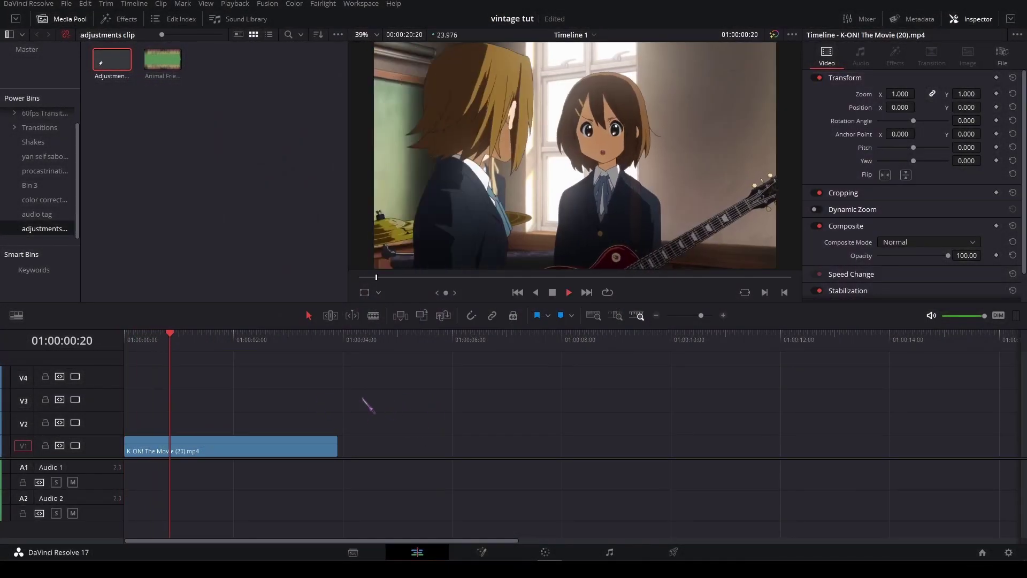
drag(284, 345, 148, 340)
drag(113, 65, 337, 422)
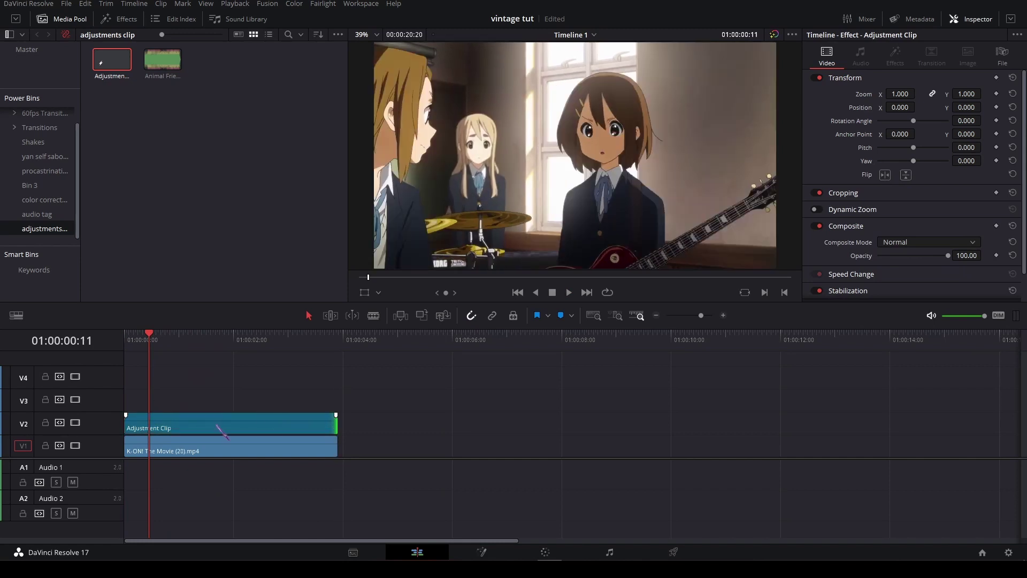
right_click(166, 419)
click(217, 357)
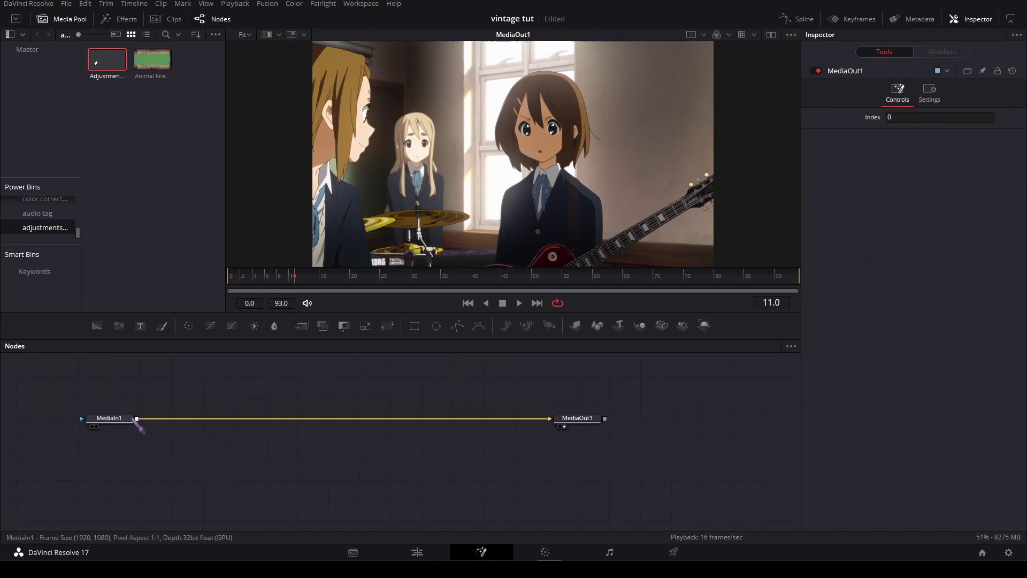
- Duplicate MediaIn1 below the main line, insert a Merge node after MediaIn1, and connect the copy as its foreground
click(125, 419)
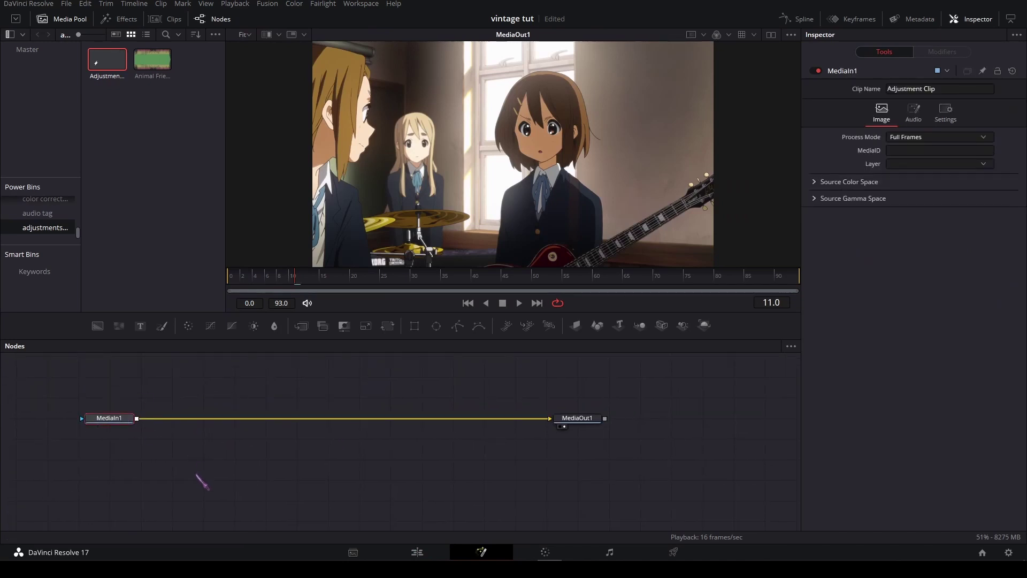
key(ctrl+v)
drag(226, 481, 263, 502)
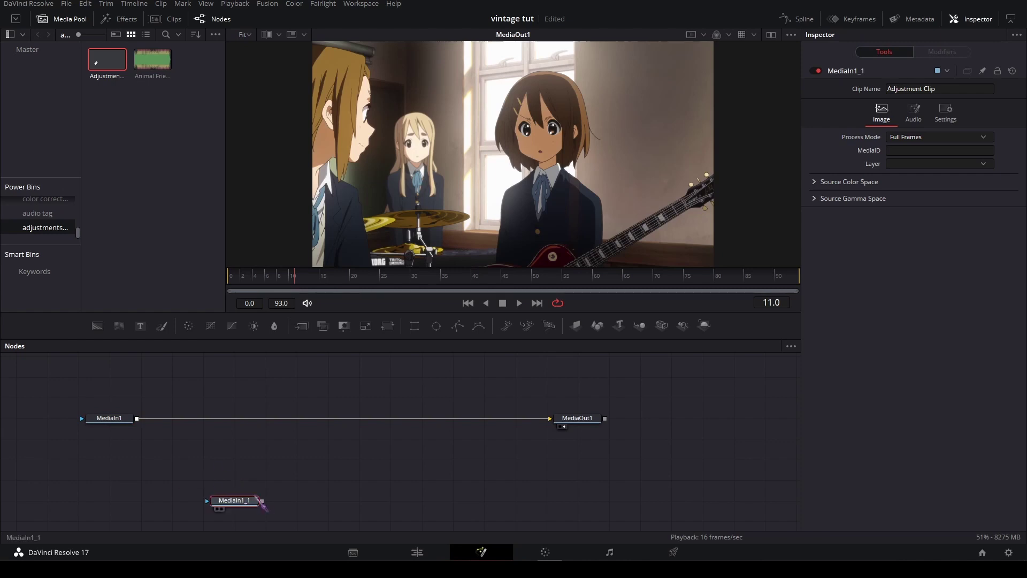
drag(303, 336, 239, 417)
drag(262, 501, 237, 425)
drag(294, 462, 291, 429)
drag(239, 471, 241, 492)
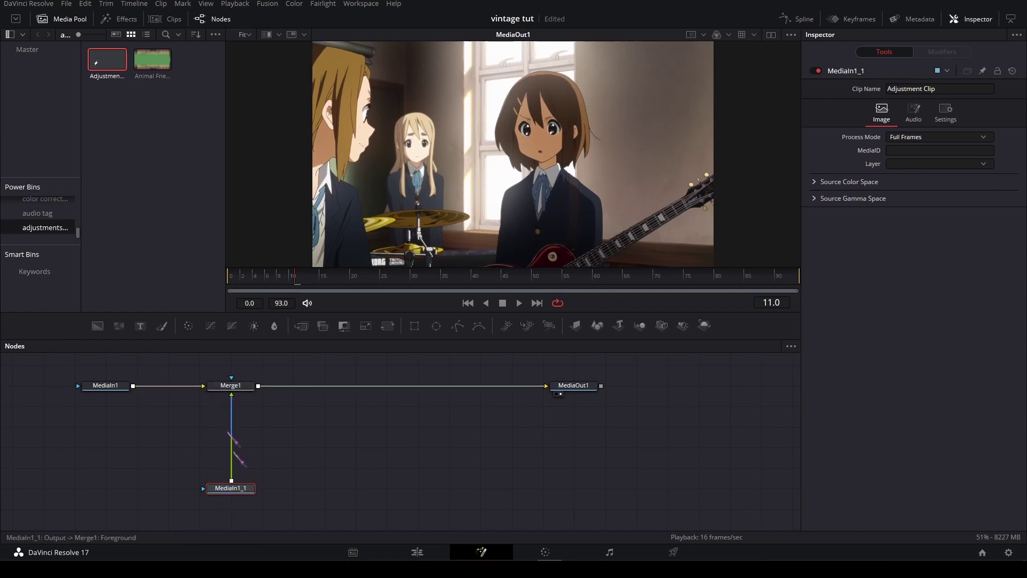
- Add a Directional Blur between MediaIn1_1 and Merge1 and set its length to 0.0121
key(shift+space)
text(direc)
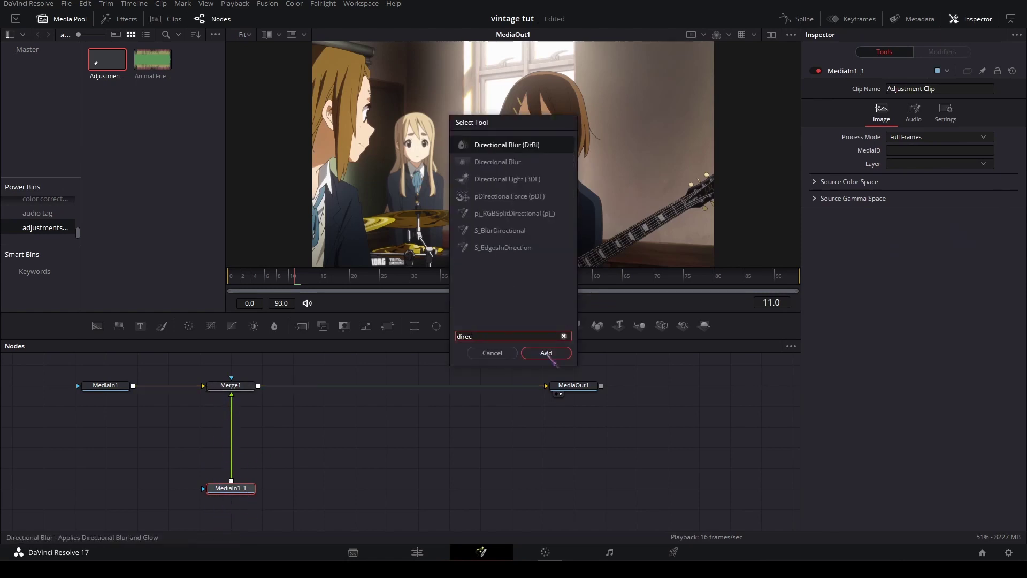
click(549, 355)
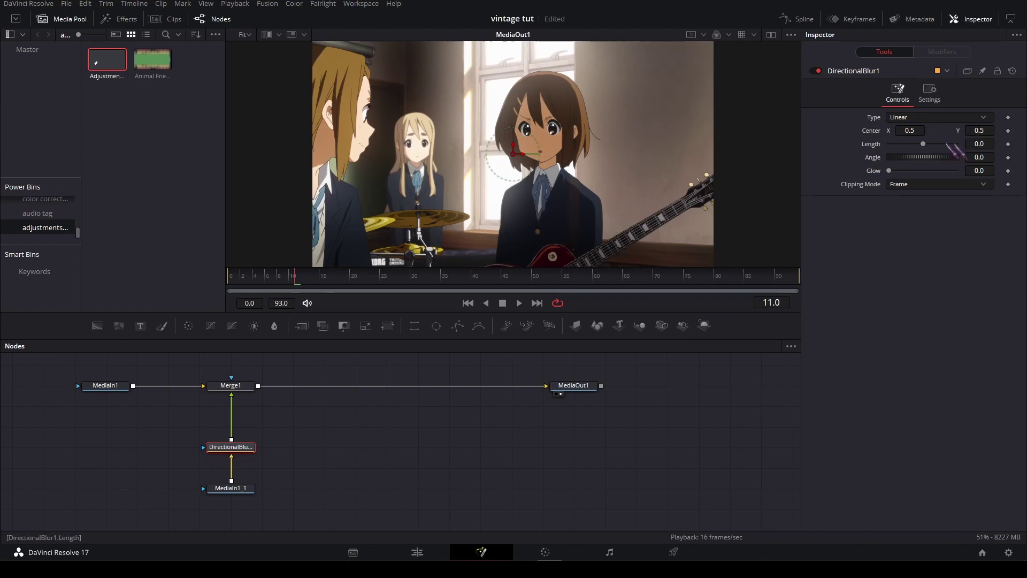
drag(978, 143, 1014, 143)
drag(927, 144, 980, 143)
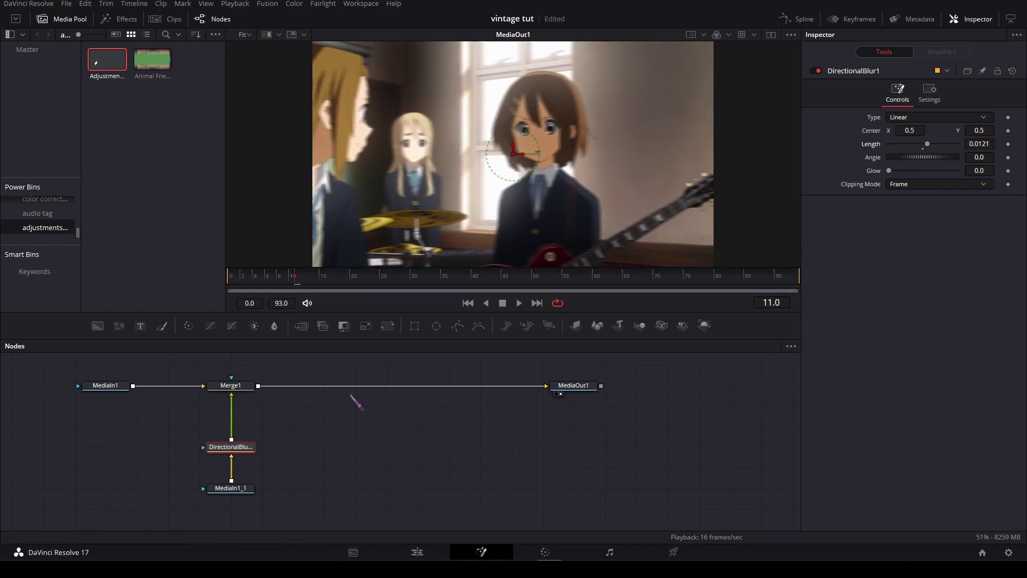
- Switch Merge1's apply mode from Normal to another blend mode
click(231, 385)
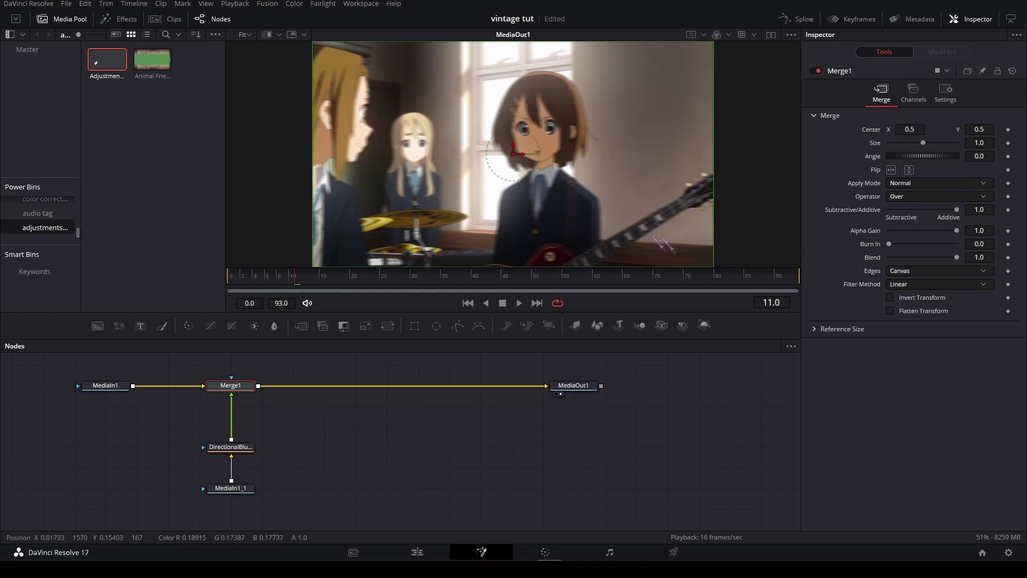
click(912, 184)
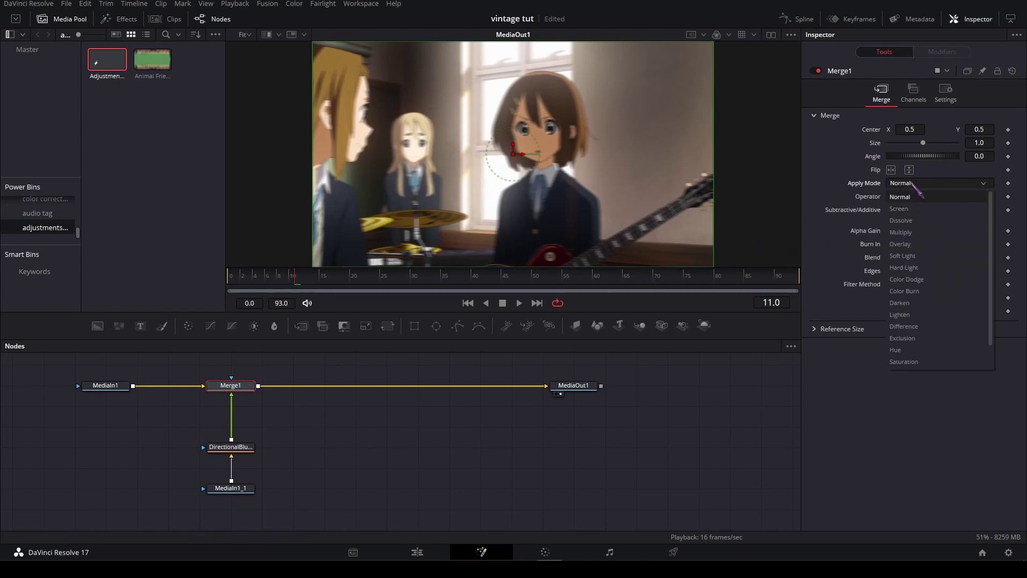
click(912, 370)
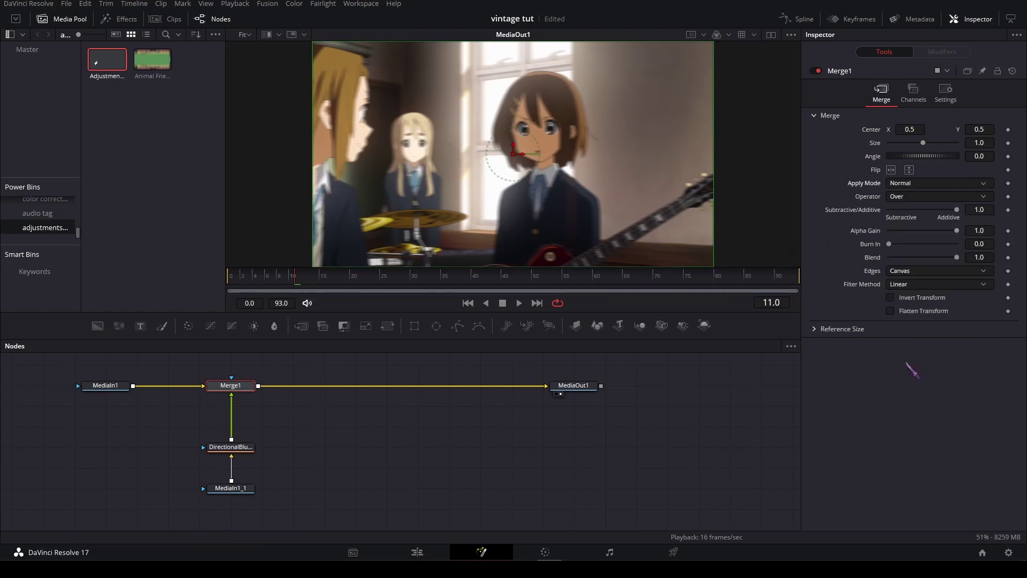
- Duplicate the MediaIn1_1 and Directional Blur branch and merge it into the main line through a new Merge node after Merge1
drag(373, 445, 356, 425)
drag(328, 490, 171, 413)
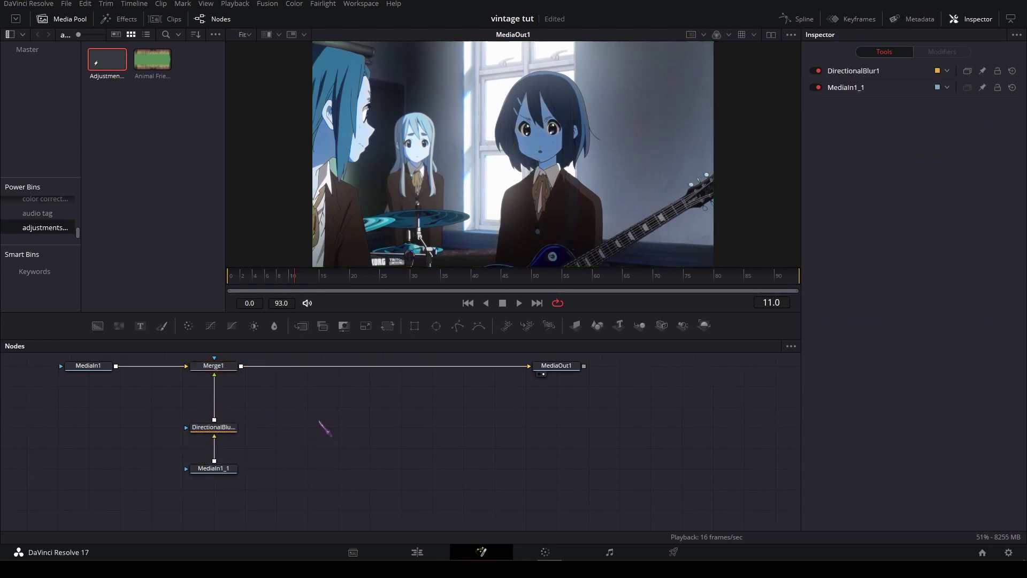
key(ctrl+v)
click(326, 423)
drag(301, 326, 307, 364)
drag(335, 435, 307, 372)
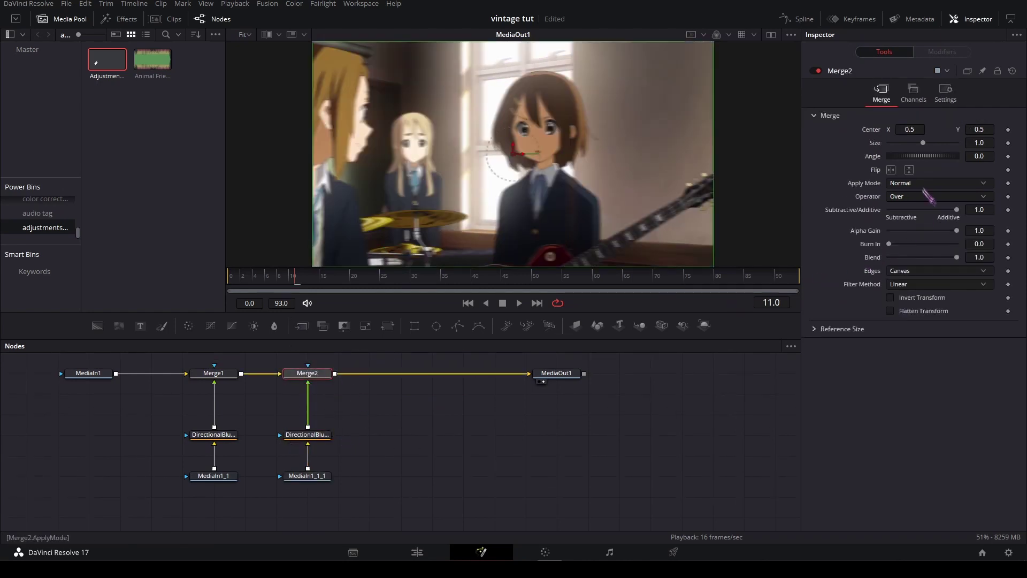
- Set Merge2's apply mode to Hue
click(901, 185)
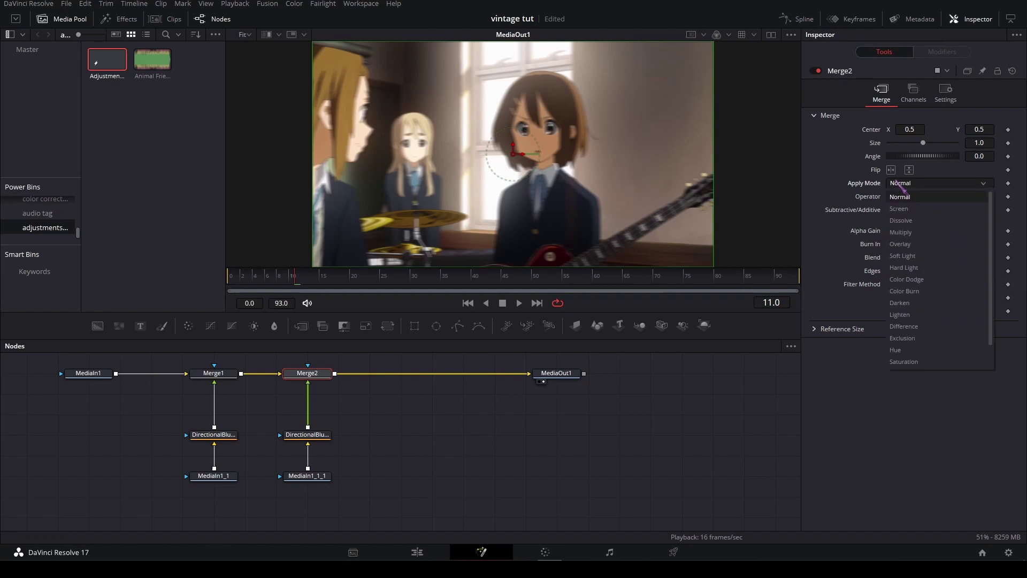
click(905, 348)
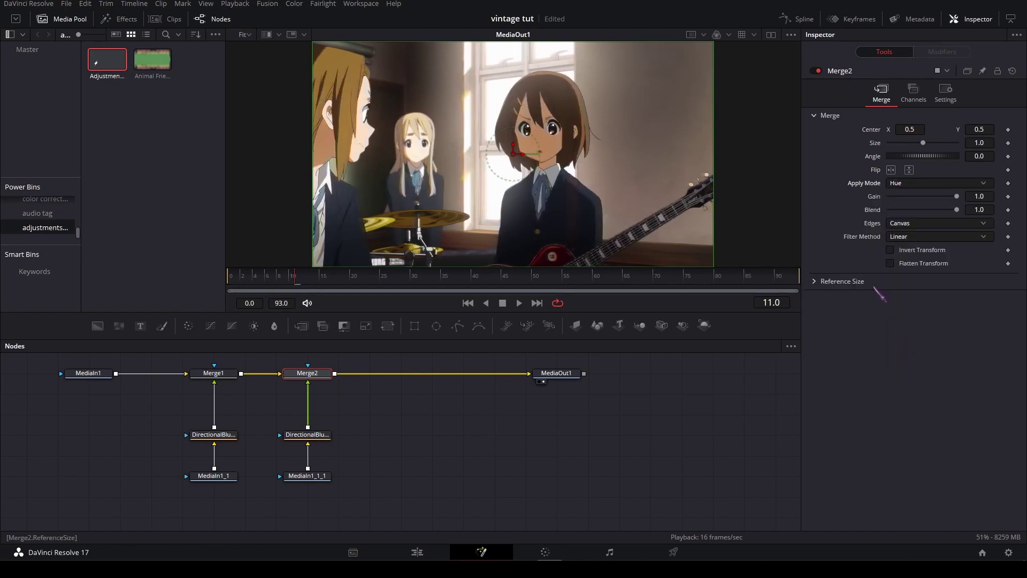
drag(418, 437, 364, 435)
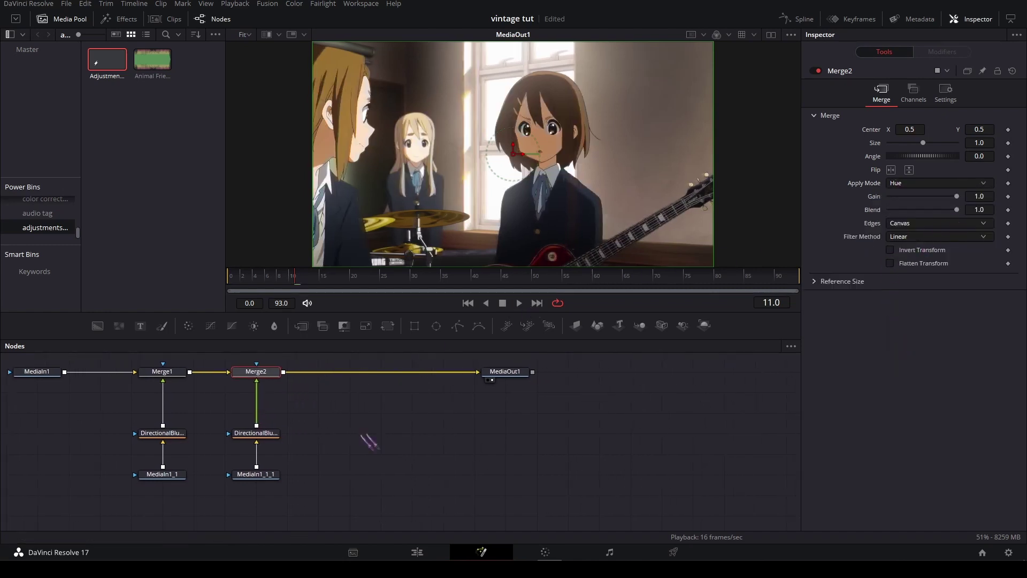
- Examine the edges of the characters' faces up close in the viewer
click(363, 435)
scroll(458, 155, up, 6)
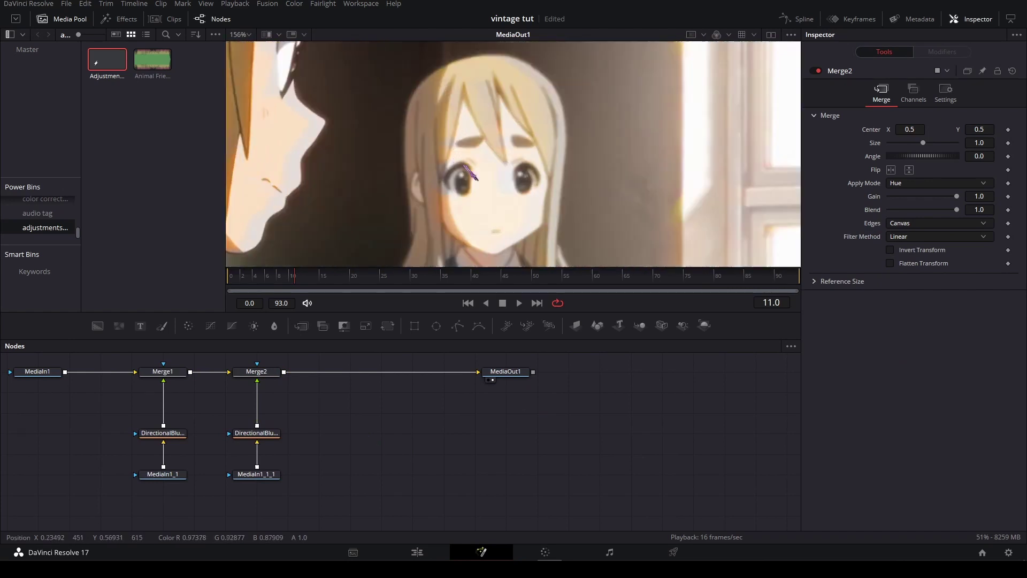
scroll(423, 141, up, 2)
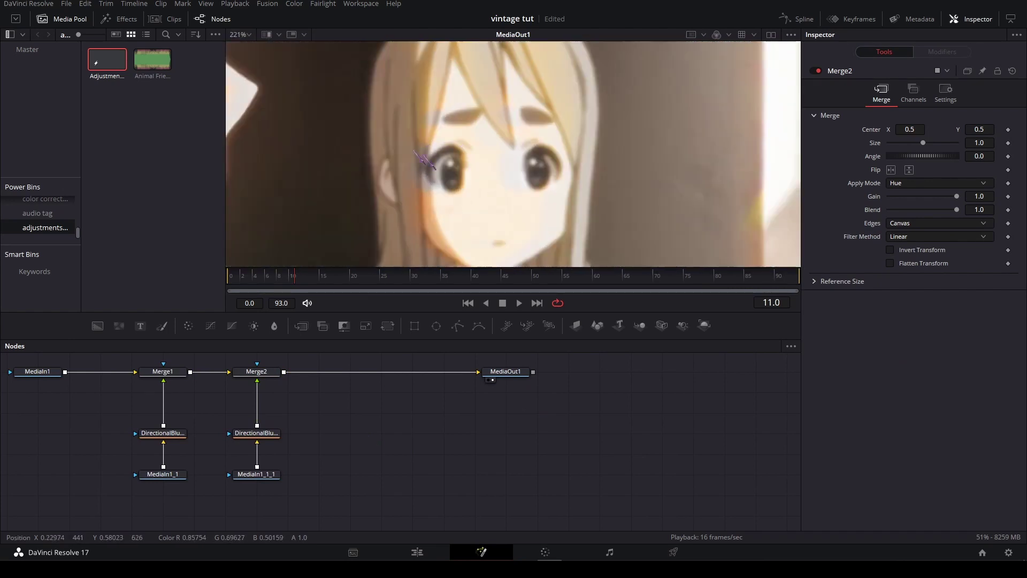
scroll(471, 160, down, 3)
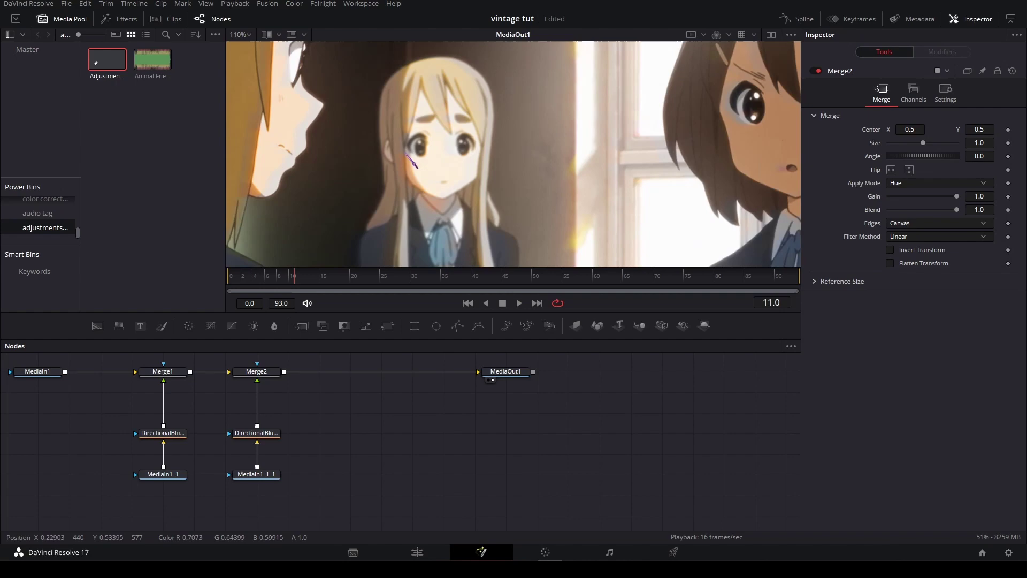
scroll(498, 155, up, 4)
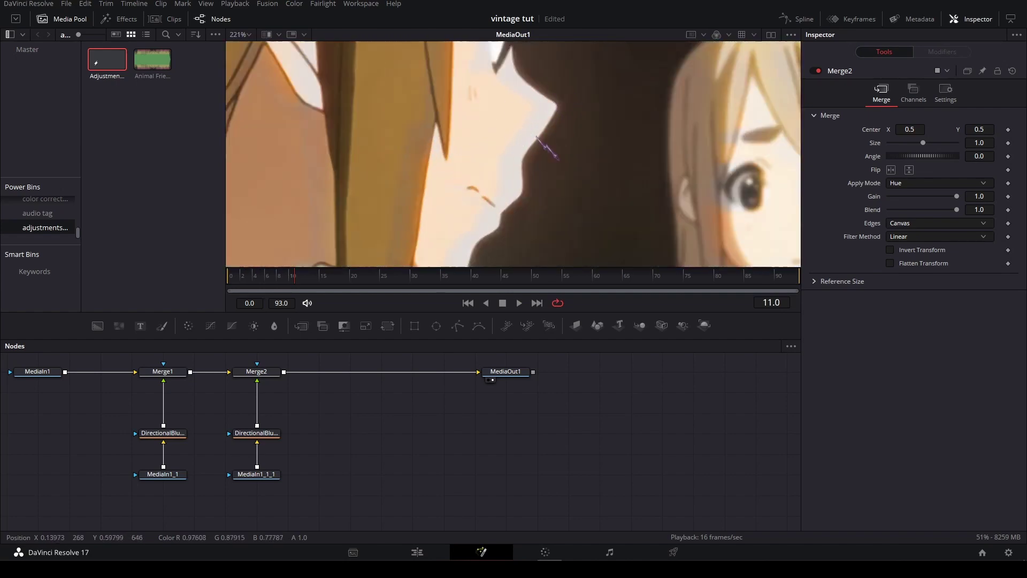
scroll(557, 156, down, 5)
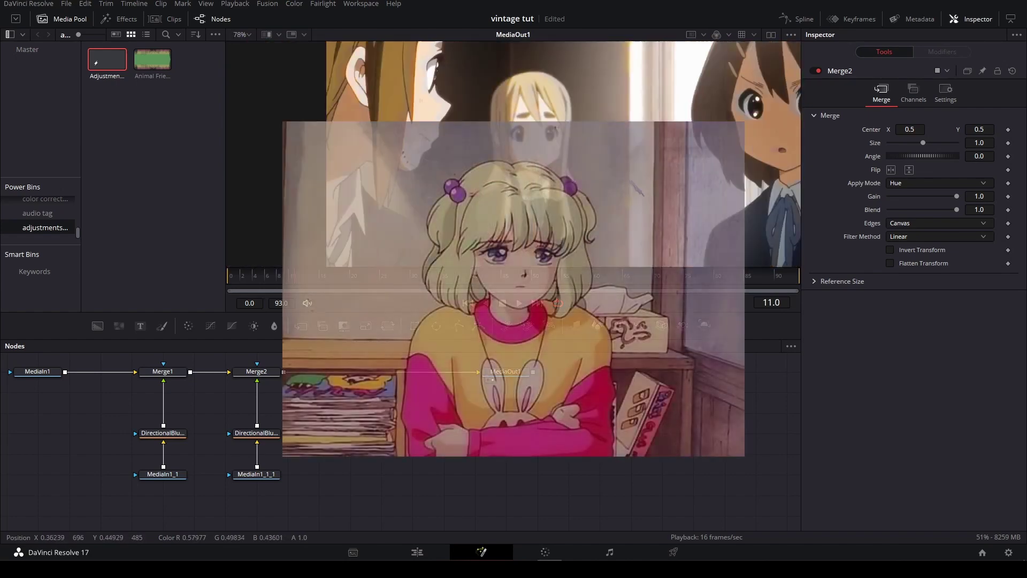
scroll(556, 156, down, 3)
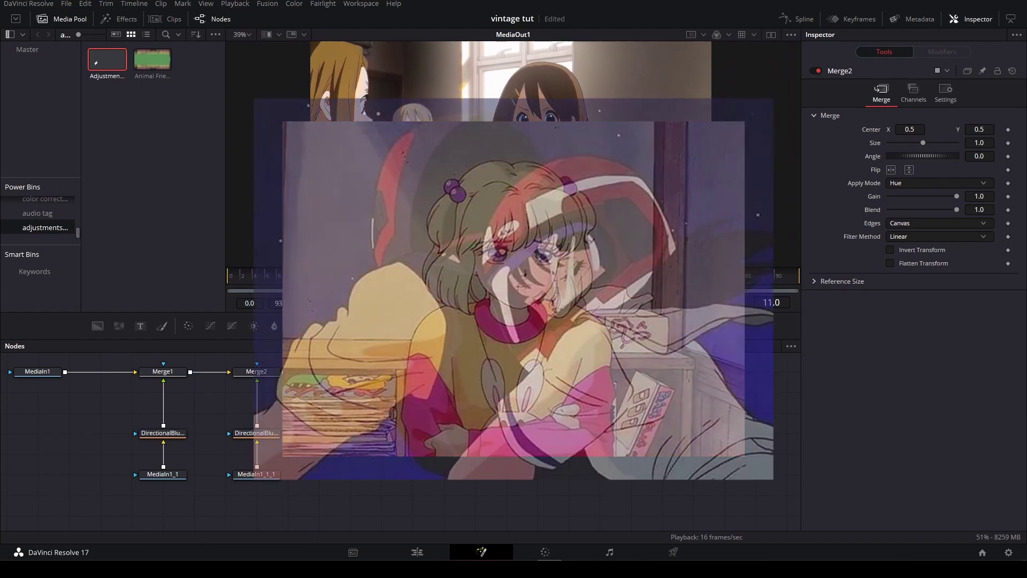
- Move MediaOut1 farther along, duplicate the second blur branch, and merge the copy into the main line after Merge2
click(350, 371)
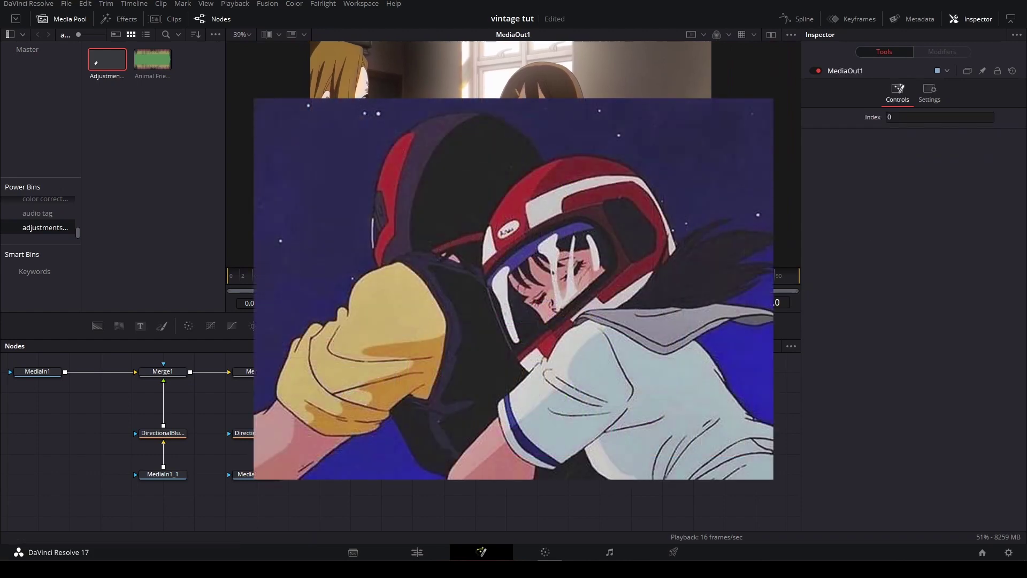
drag(359, 409, 248, 506)
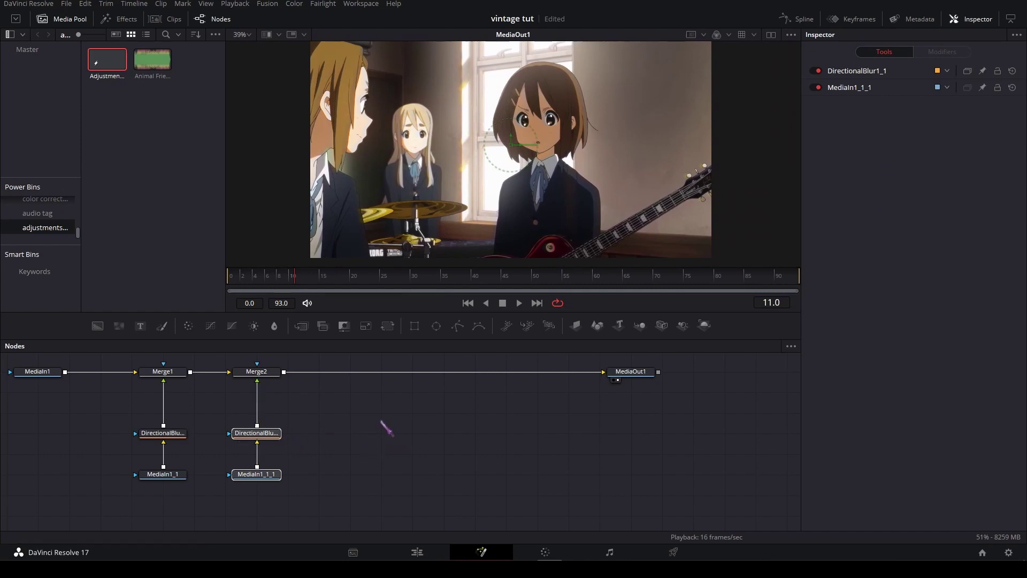
key(ctrl+v)
drag(380, 415, 381, 432)
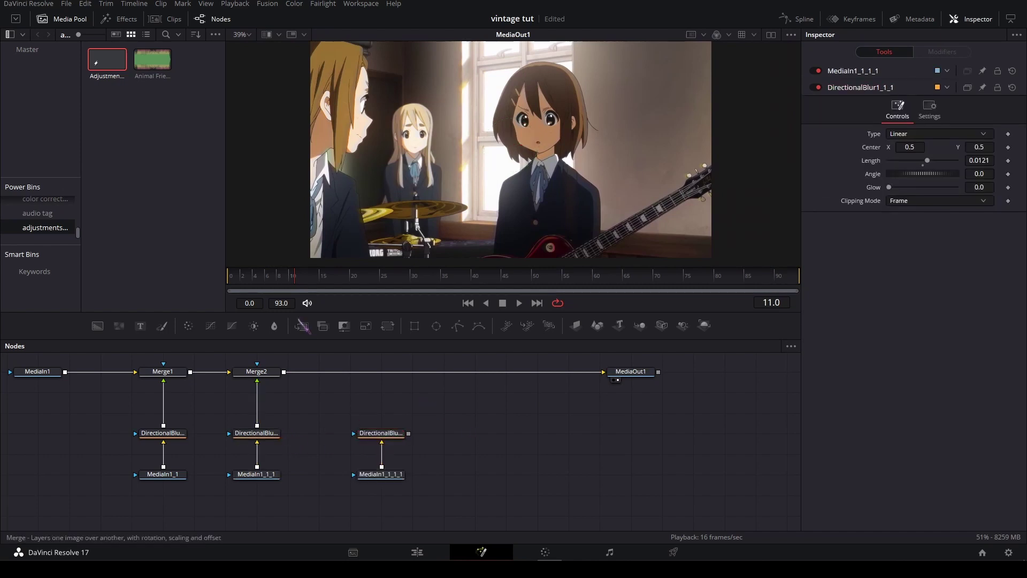
drag(303, 326, 381, 372)
drag(408, 435, 381, 380)
- Set Merge3's apply mode to Exclusion and lower its blend to about 0.213
click(381, 373)
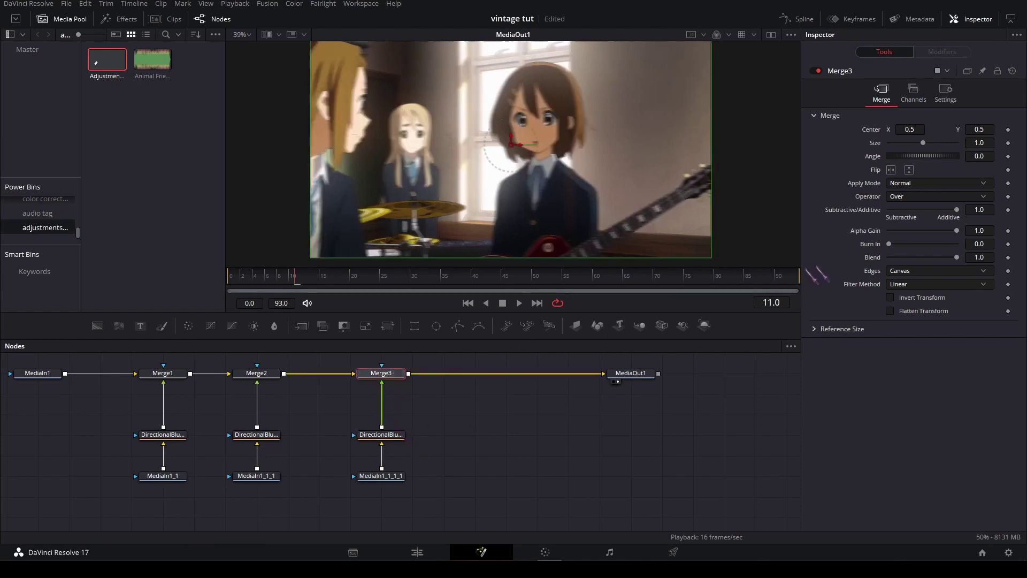
click(932, 184)
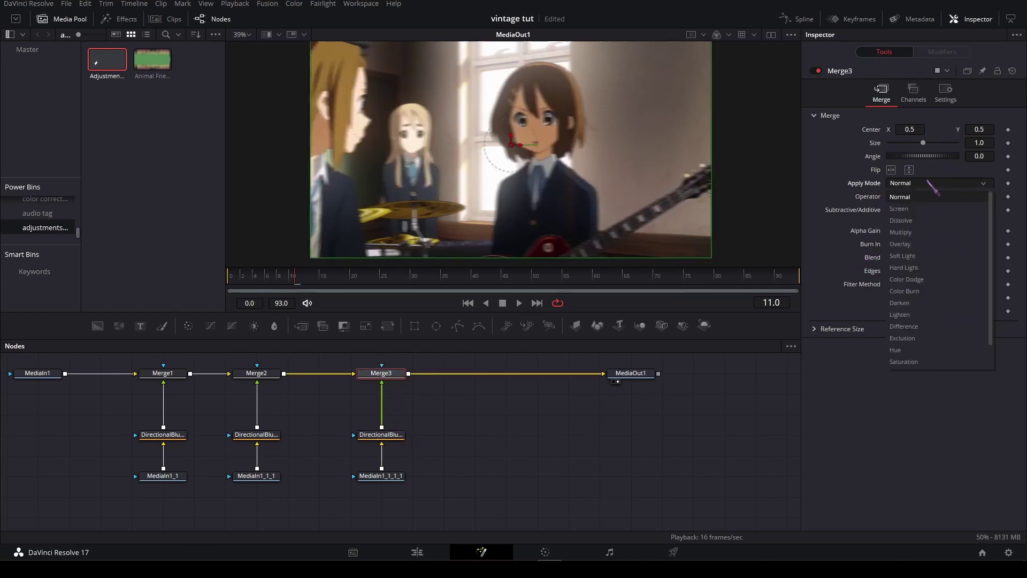
click(903, 338)
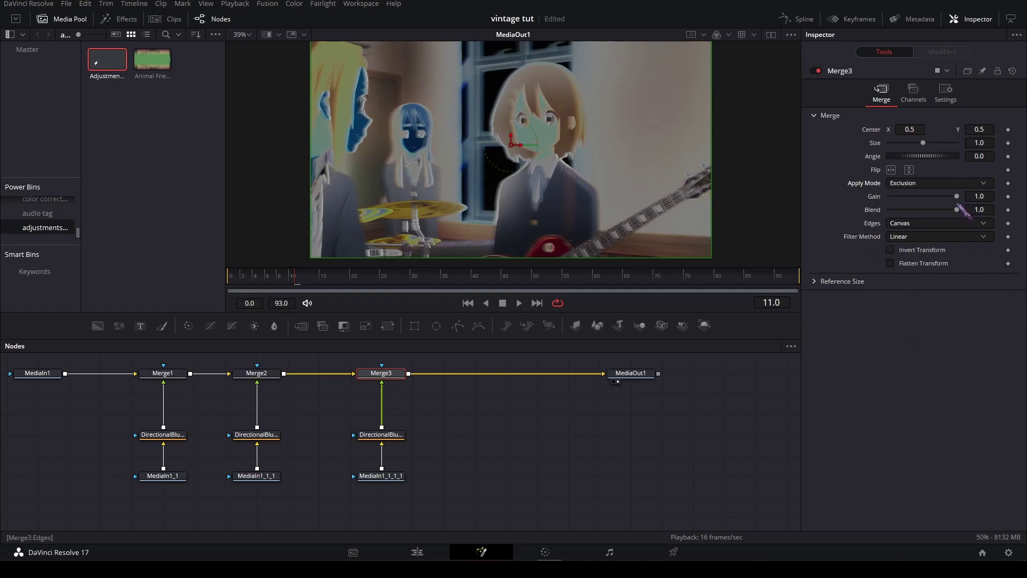
drag(960, 211, 905, 216)
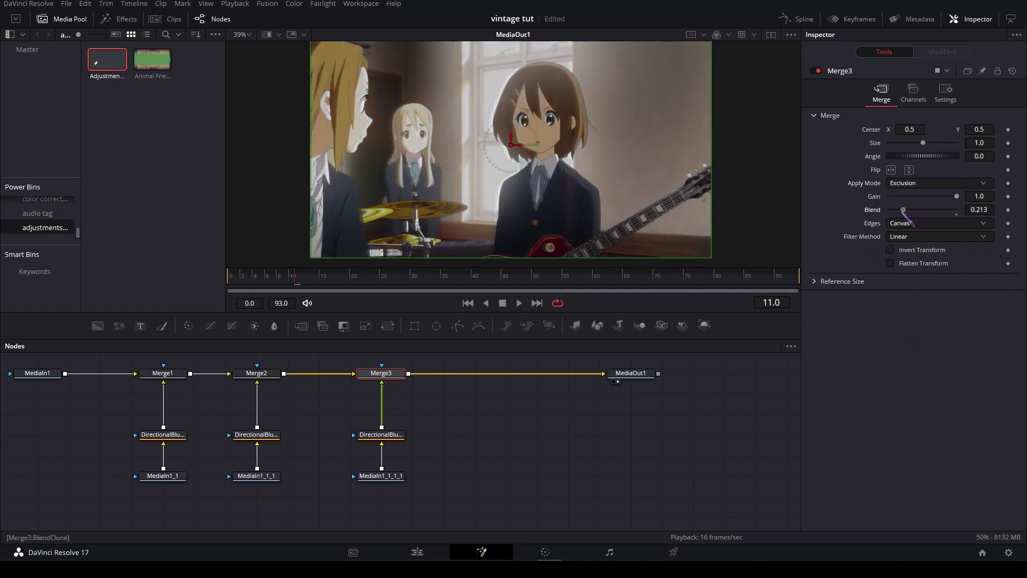
- Move MediaOut1 farther from Merge3 and paste a copy of MediaIn1_1_1_1 into the free space beside its branch
click(465, 421)
drag(616, 381, 670, 376)
scroll(353, 411, right, 1)
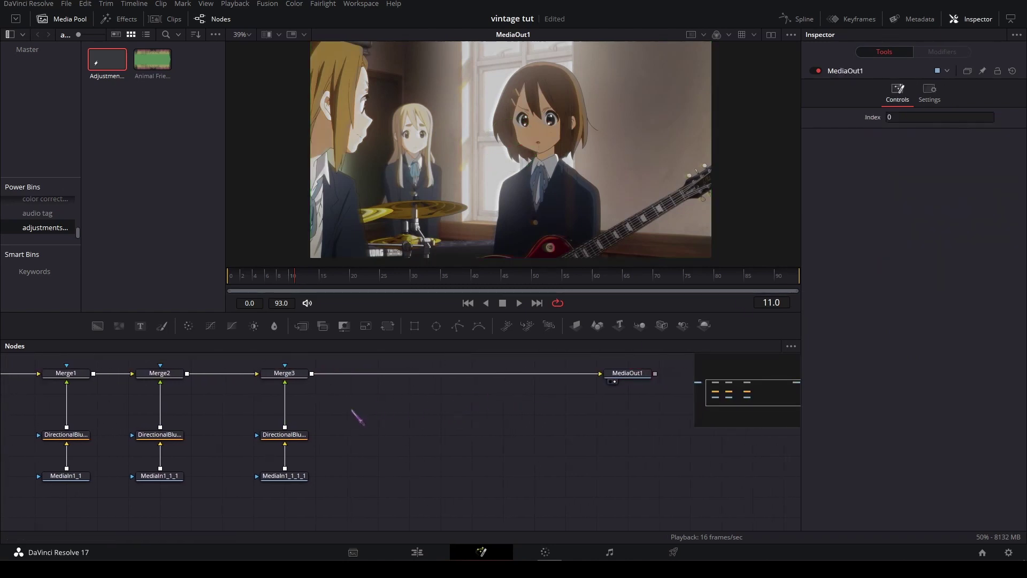
click(284, 475)
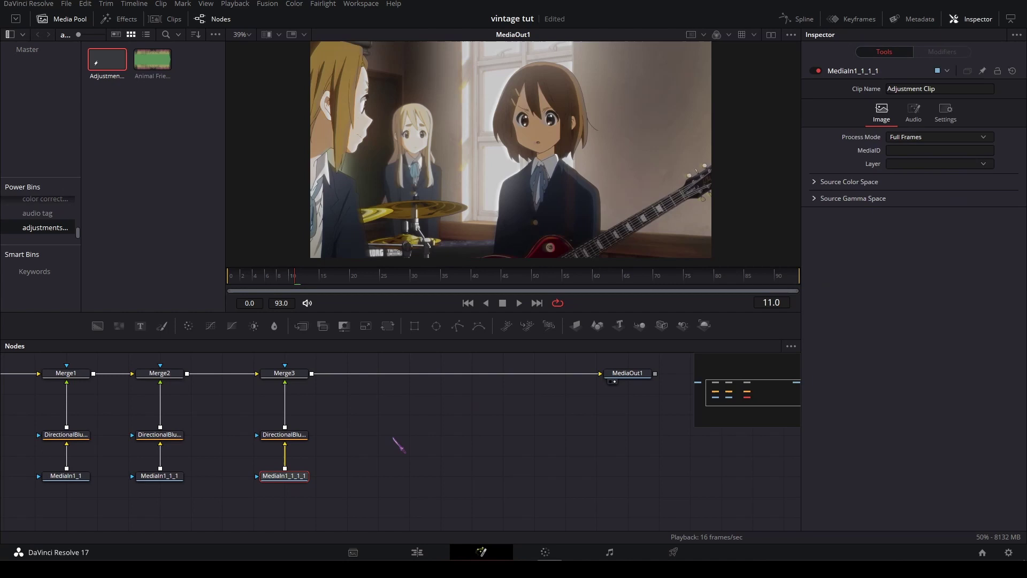
key(ctrl+v)
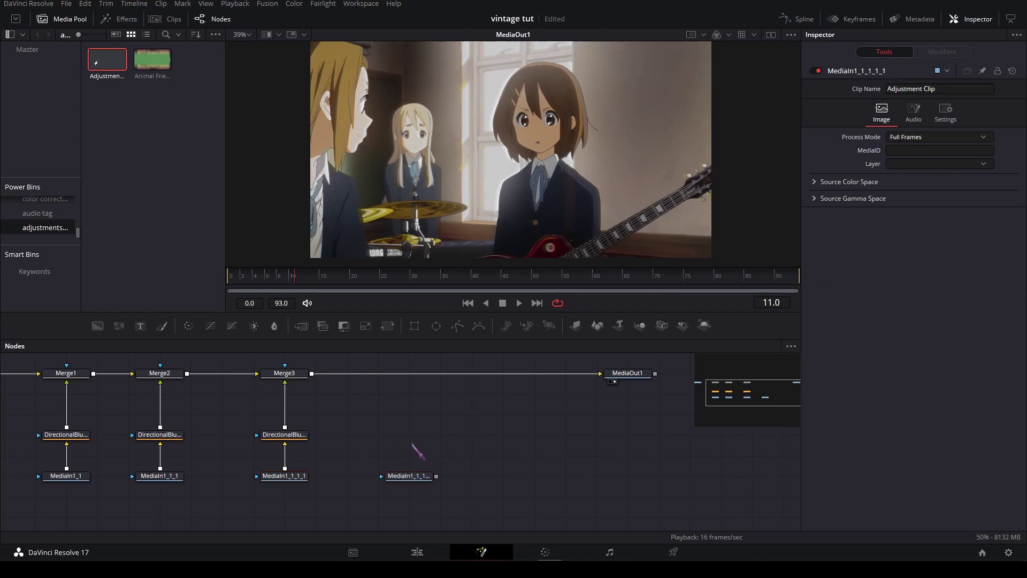
- Add a Gaussian Blur node above the new MediaIn copy and connect the copy's output to it
key(shift+space)
text(gaus)
click(546, 353)
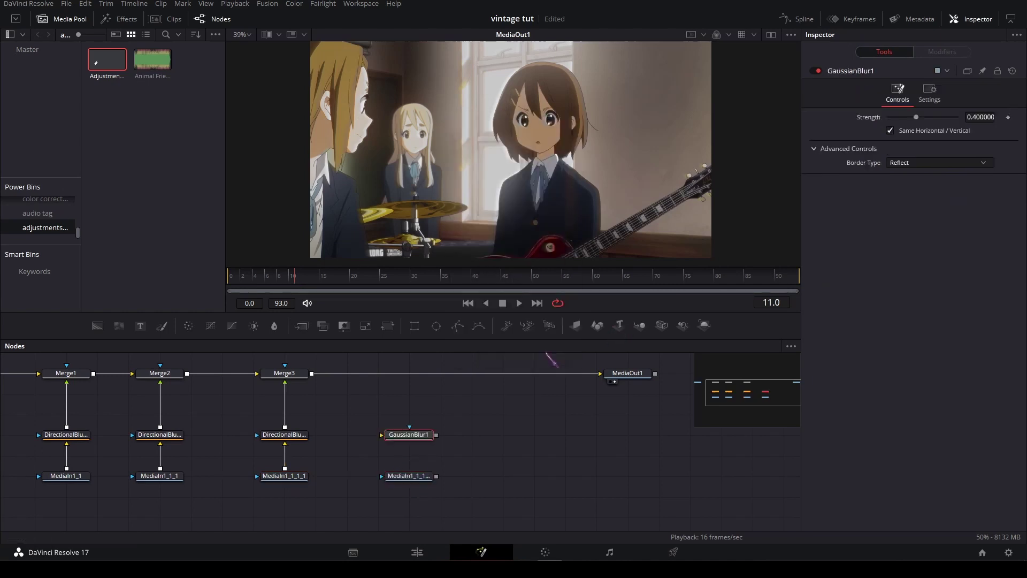
drag(436, 475, 413, 440)
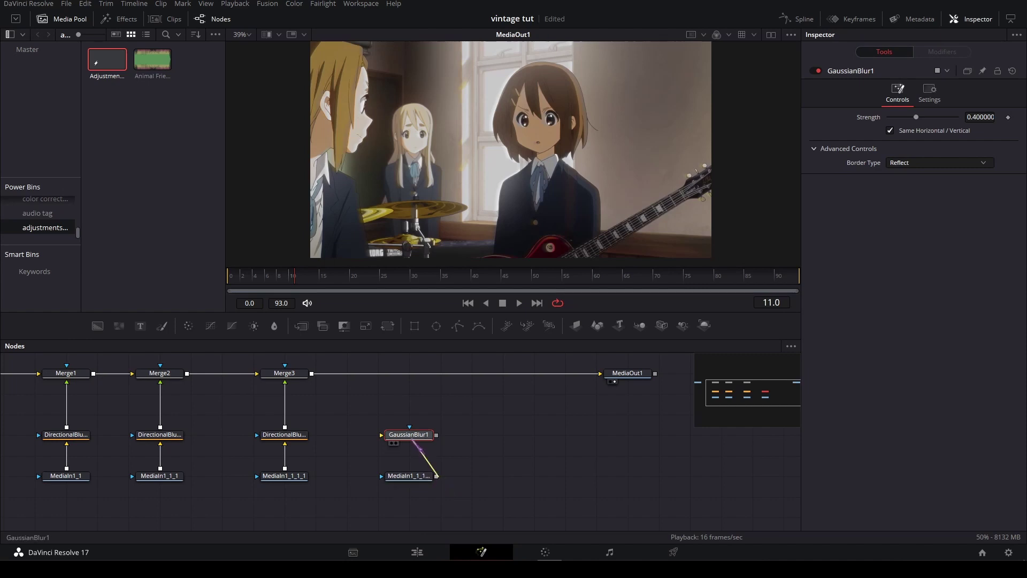
- Insert a merge on the main line between Merge3 and MediaOut1 and feed GaussianBlur1's output into it
drag(301, 325, 410, 374)
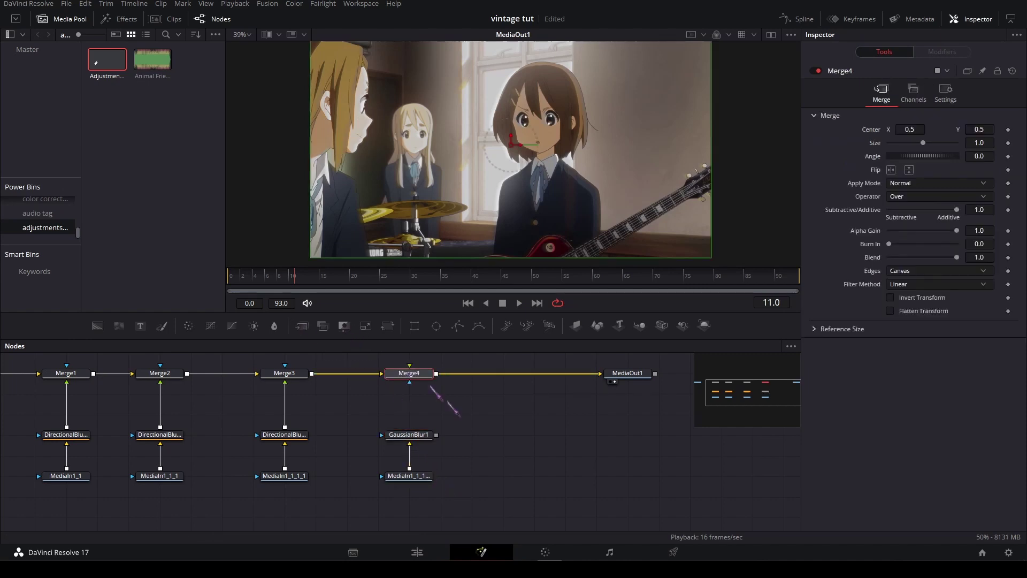
drag(437, 434, 410, 376)
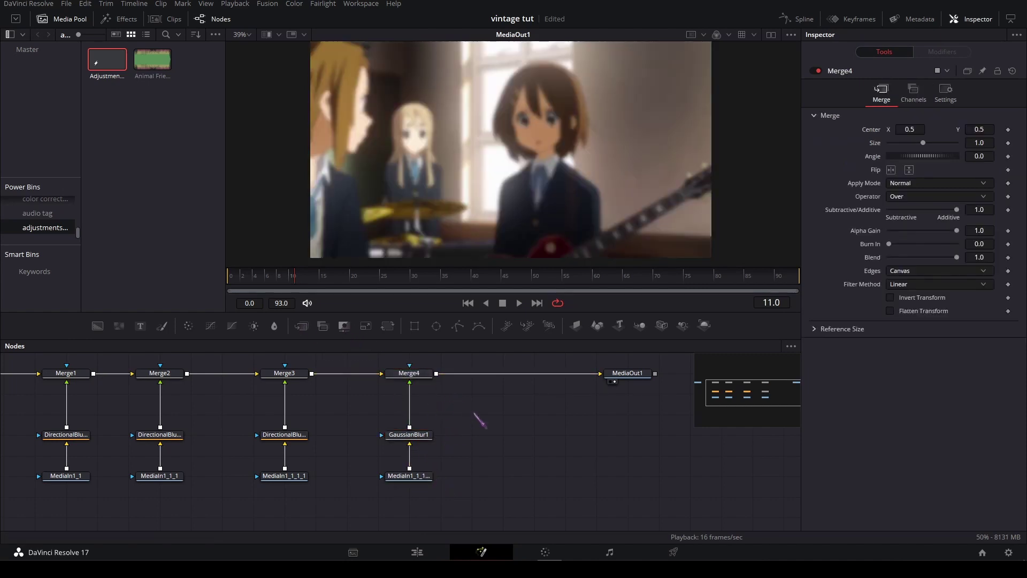
click(423, 434)
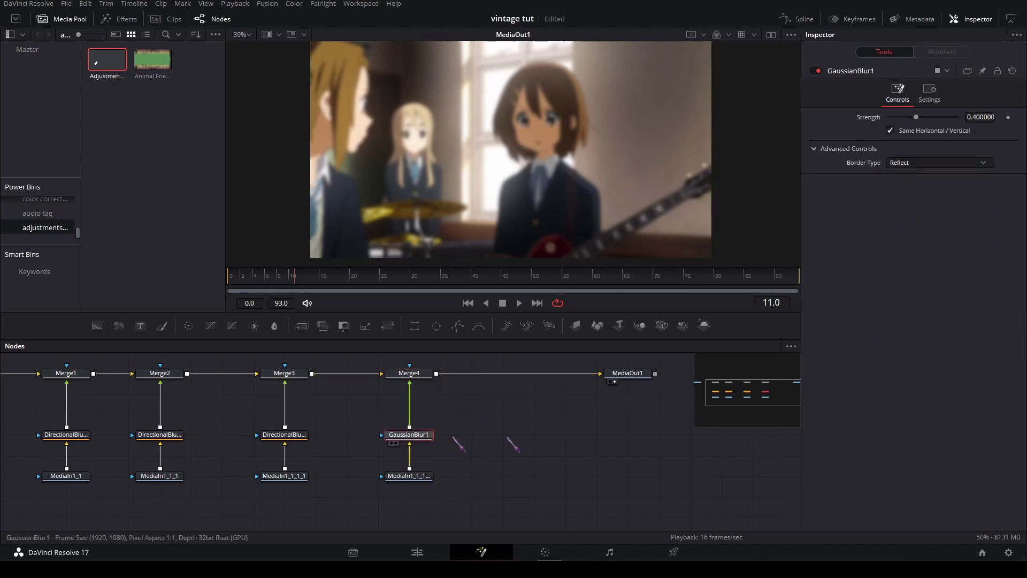
- Set Merge4's apply mode to Lighten and its blend to 0.4
click(411, 374)
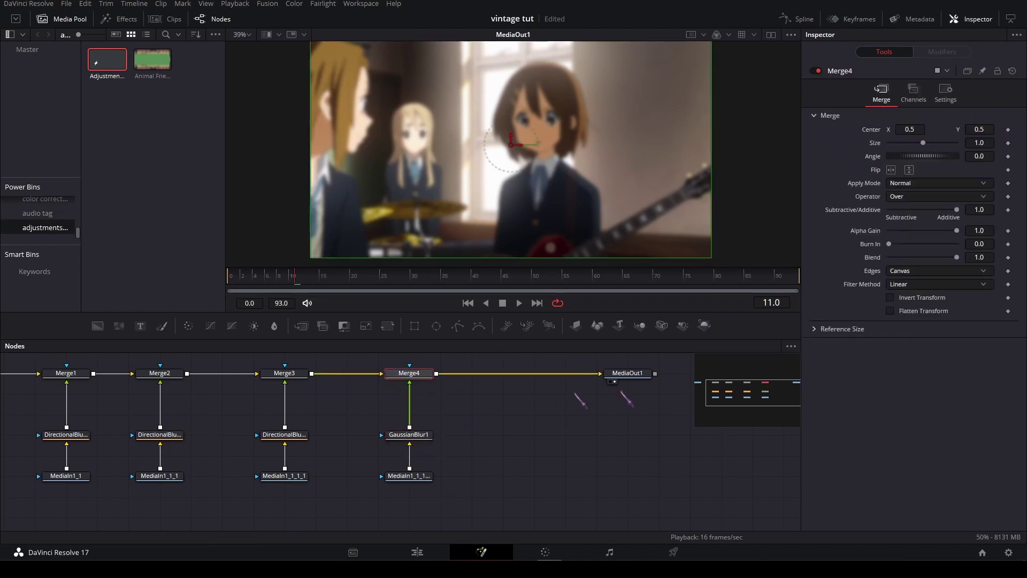
click(925, 184)
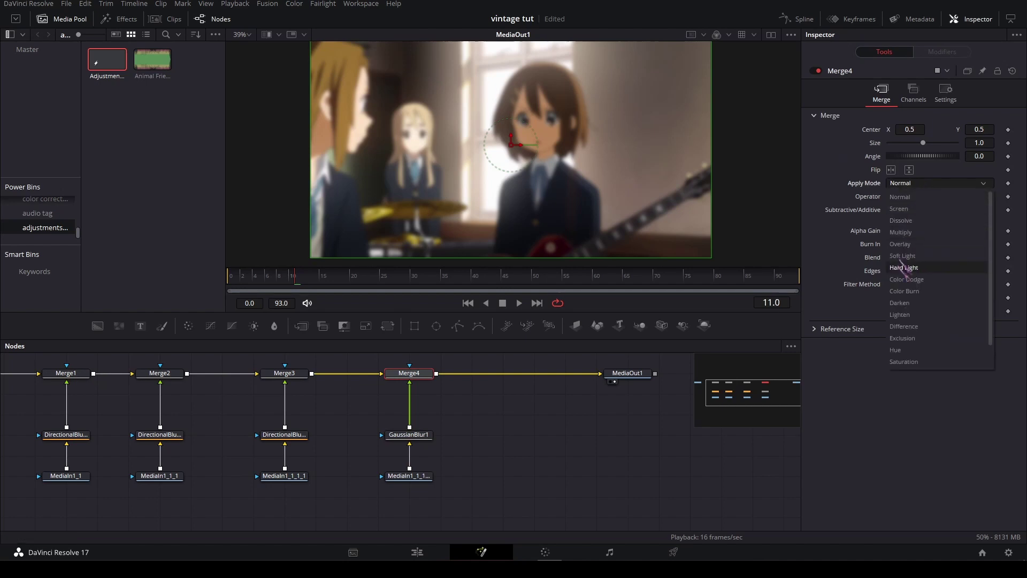
click(909, 316)
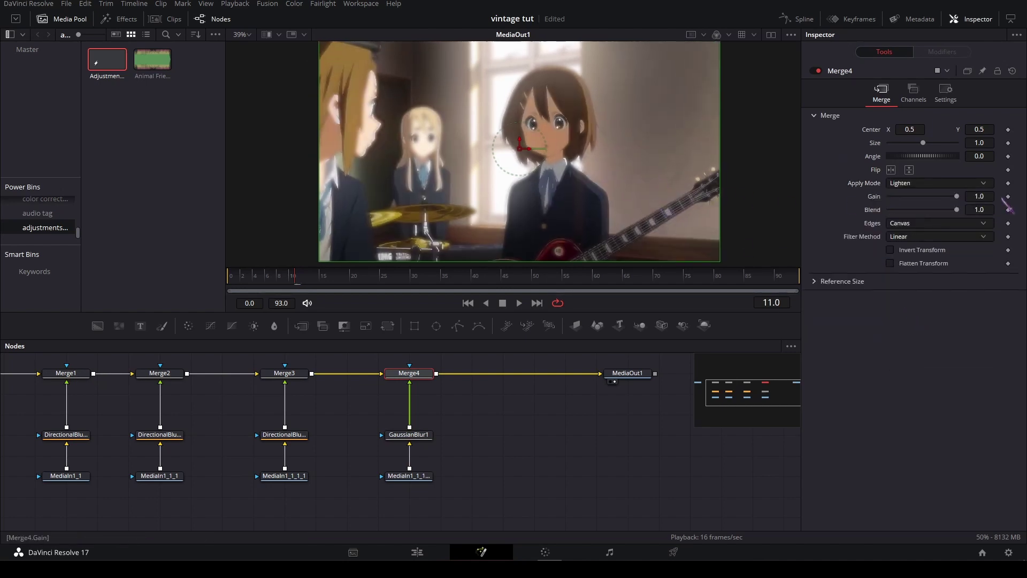
scroll(497, 117, up, 3)
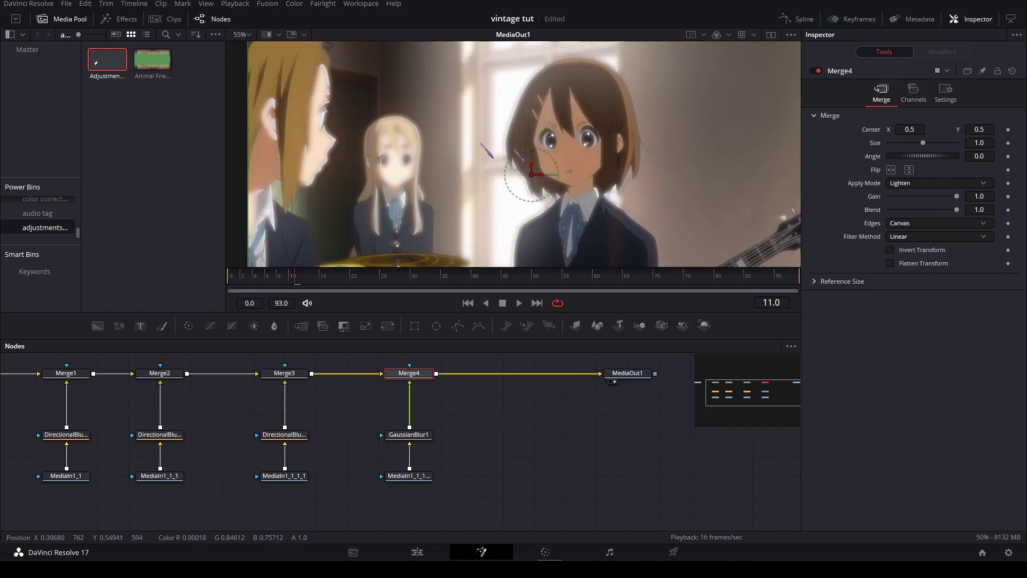
scroll(470, 177, down, 3)
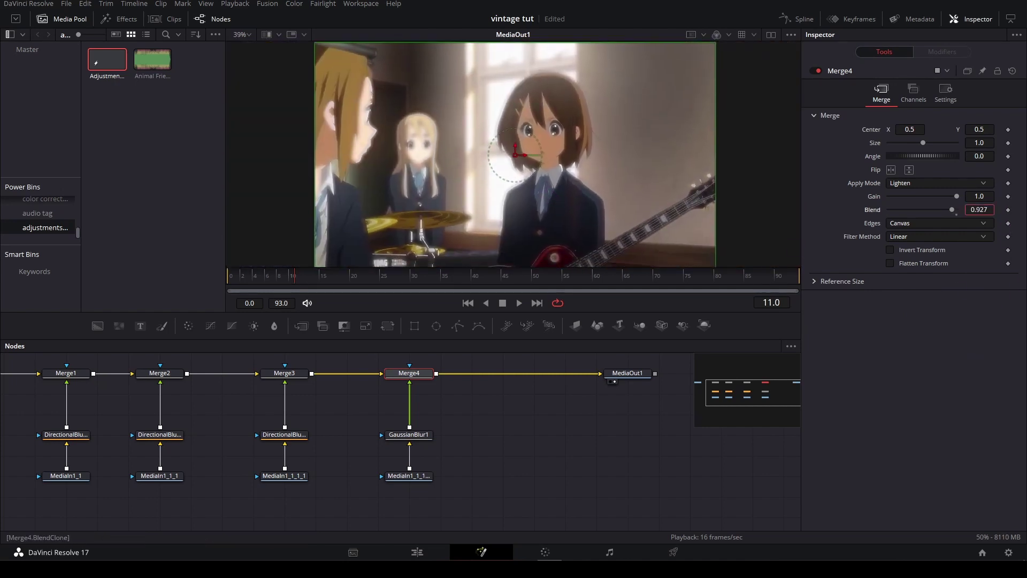
drag(943, 210, 983, 210)
text(0.4)
key(Tab)
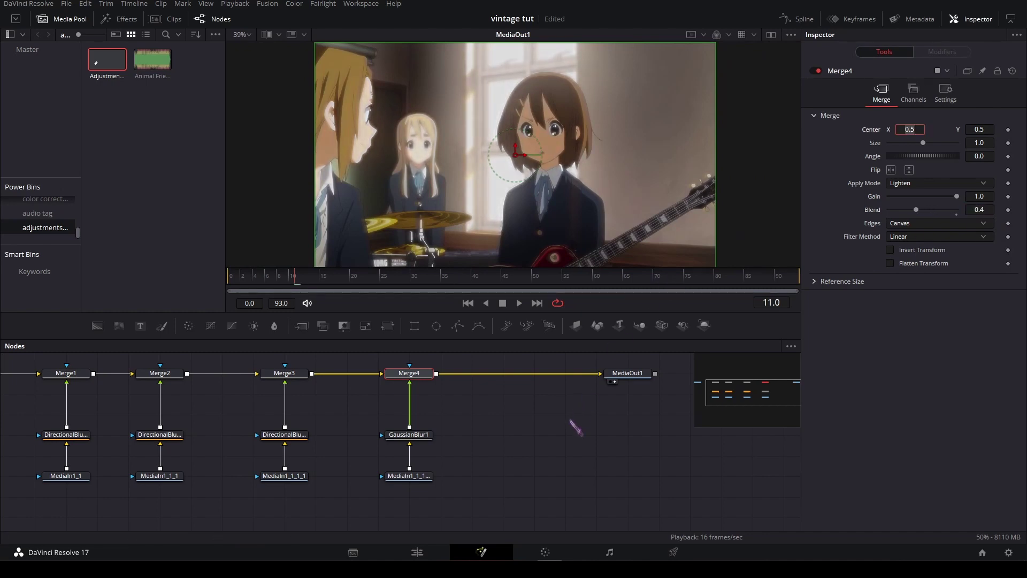
click(571, 430)
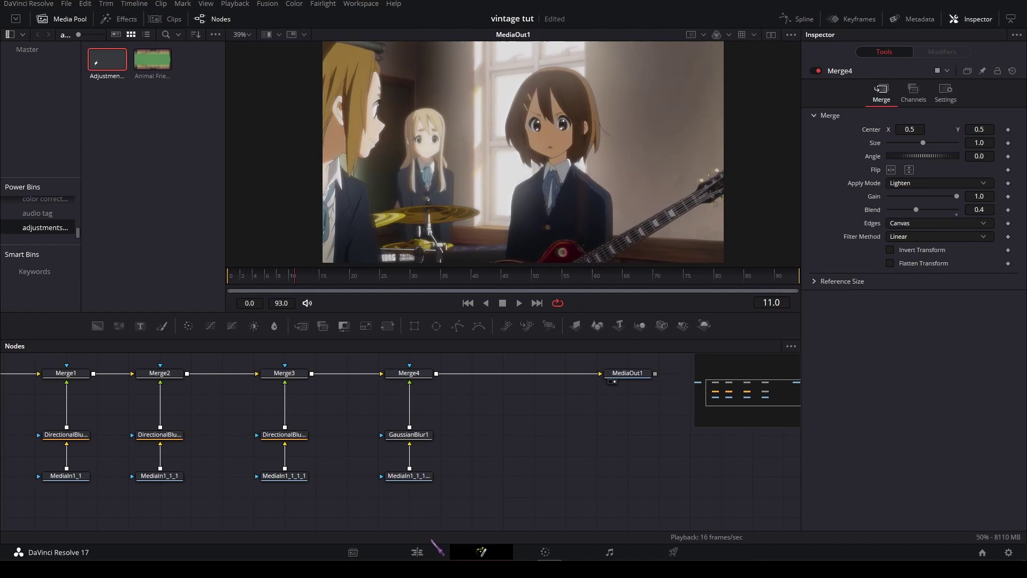
- Switch to the Edit page, place a second adjustment clip on V3 above the first one, and open it in Fusion
click(417, 552)
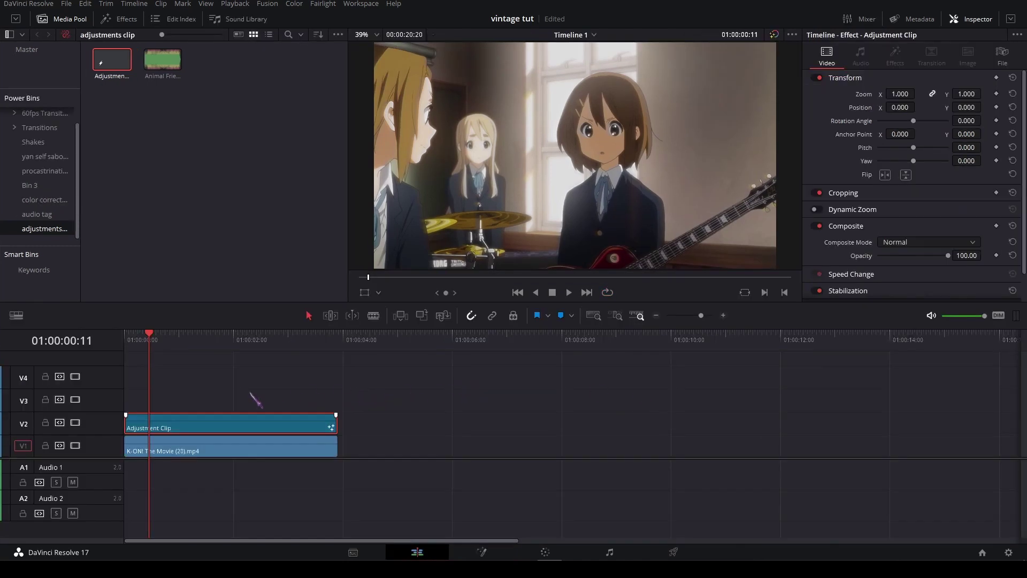
scroll(261, 395, up, 1)
drag(122, 57, 412, 403)
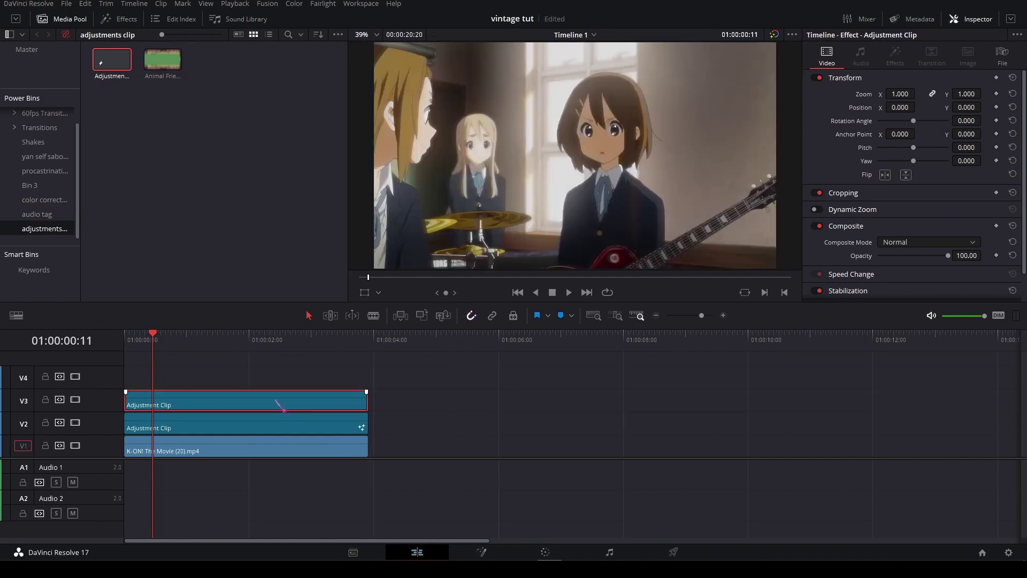
right_click(280, 404)
click(337, 338)
key(shift+5)
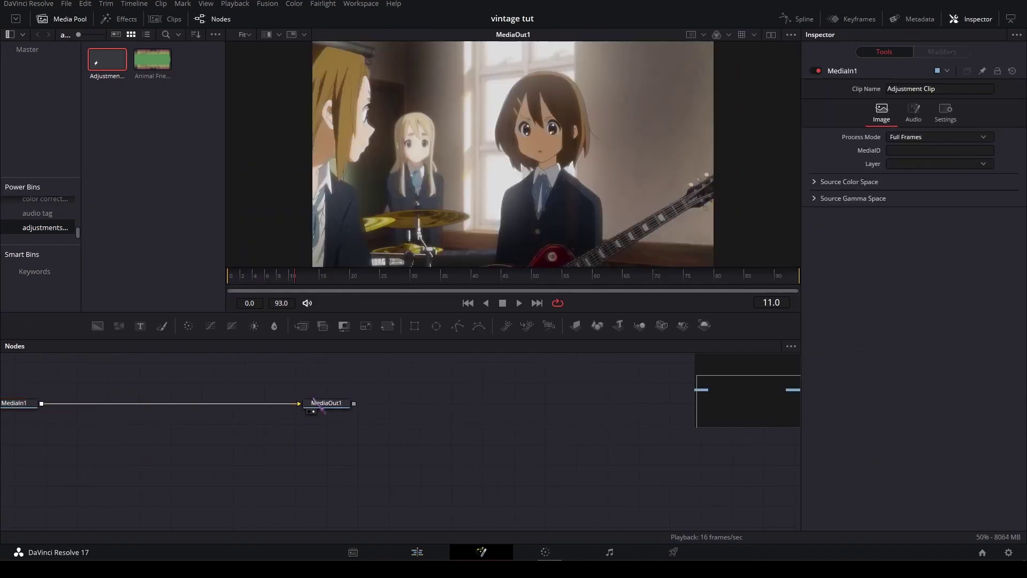
- Move MediaOut1 farther from MediaIn1 and add a GradientMapper node in the free space below their connection
drag(326, 406, 576, 407)
drag(191, 438, 310, 426)
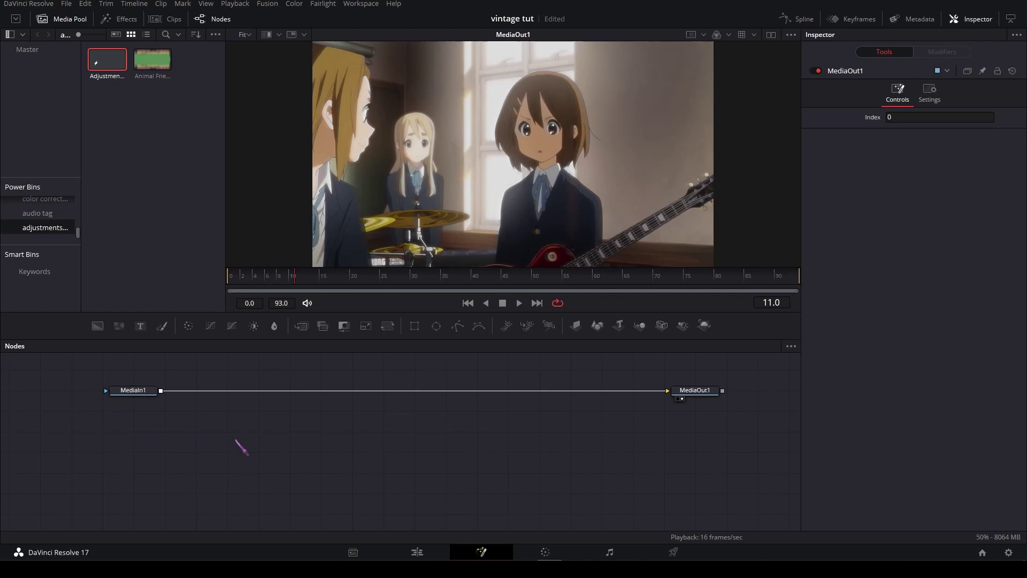
key(shift+space)
text(gradient)
key(Down)
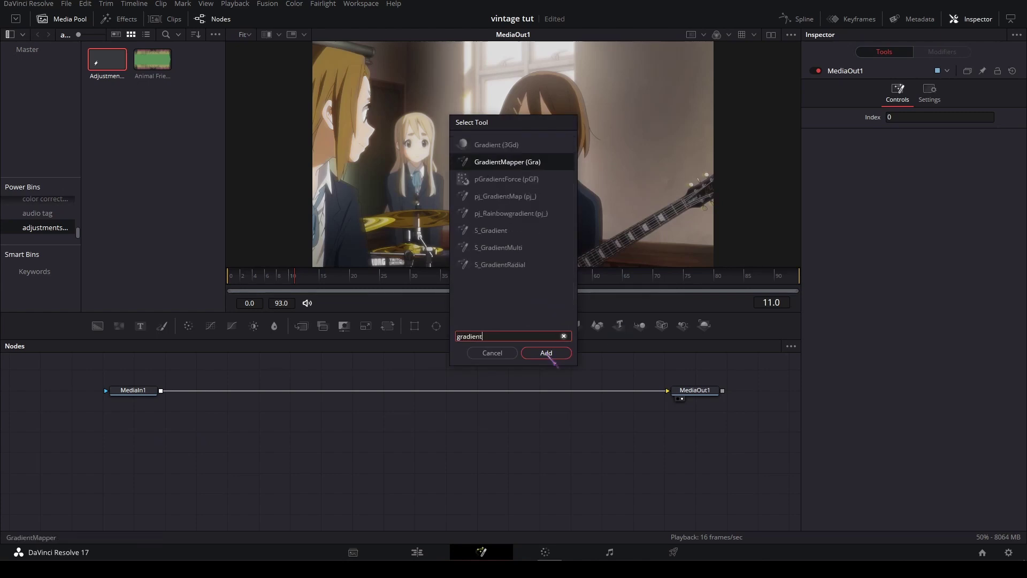
click(546, 353)
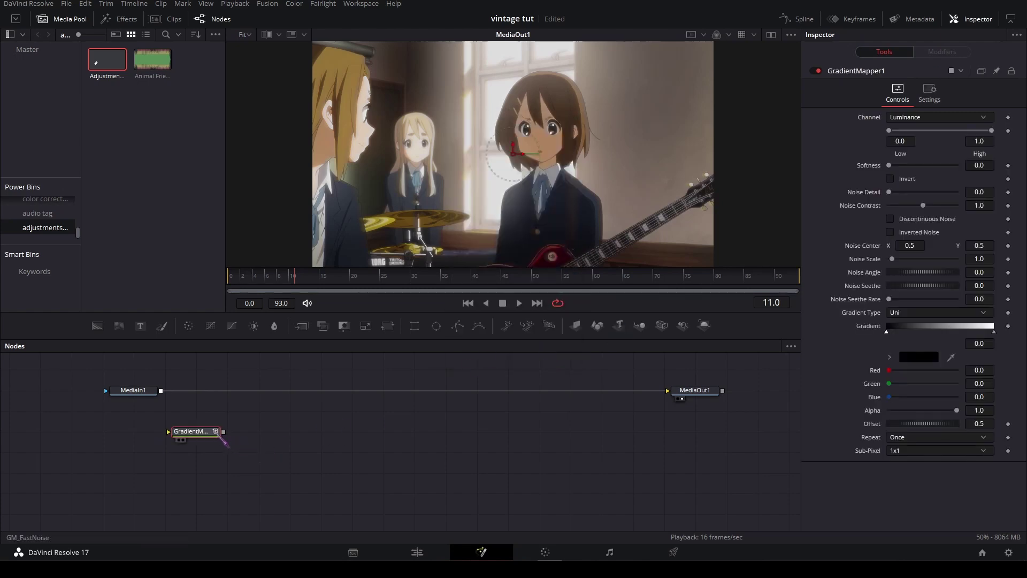
drag(216, 432, 293, 403)
- Paste a copy of MediaIn1 below the GradientMapper node and connect the copy's output to it
click(142, 392)
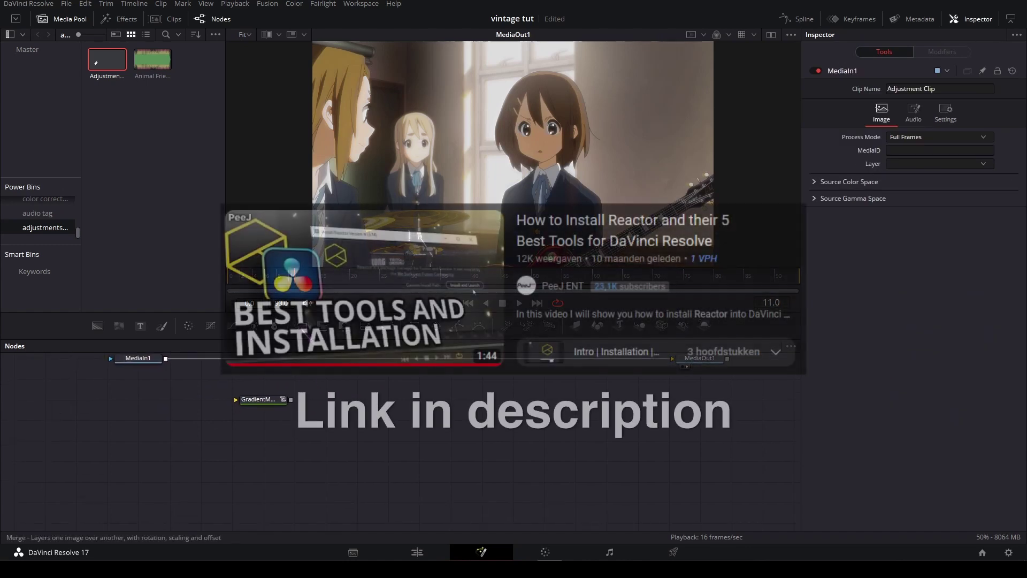
drag(303, 427, 305, 441)
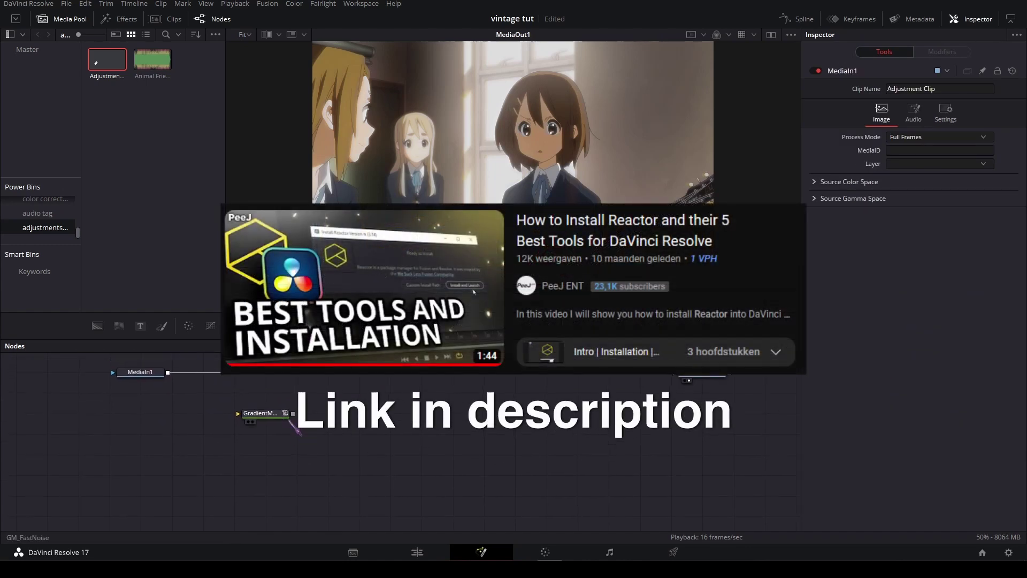
click(262, 413)
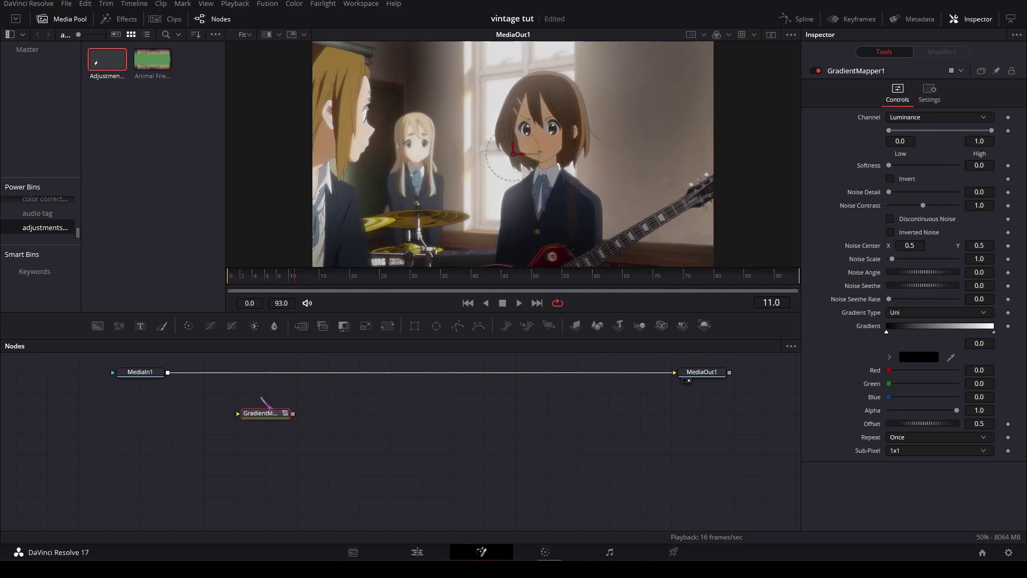
click(143, 375)
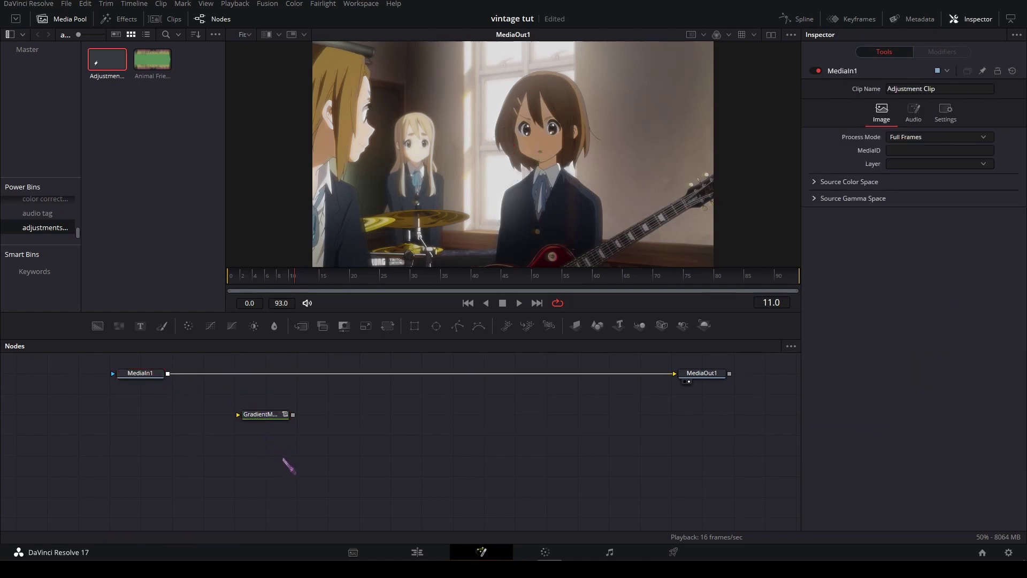
key(ctrl+v)
drag(293, 456, 275, 413)
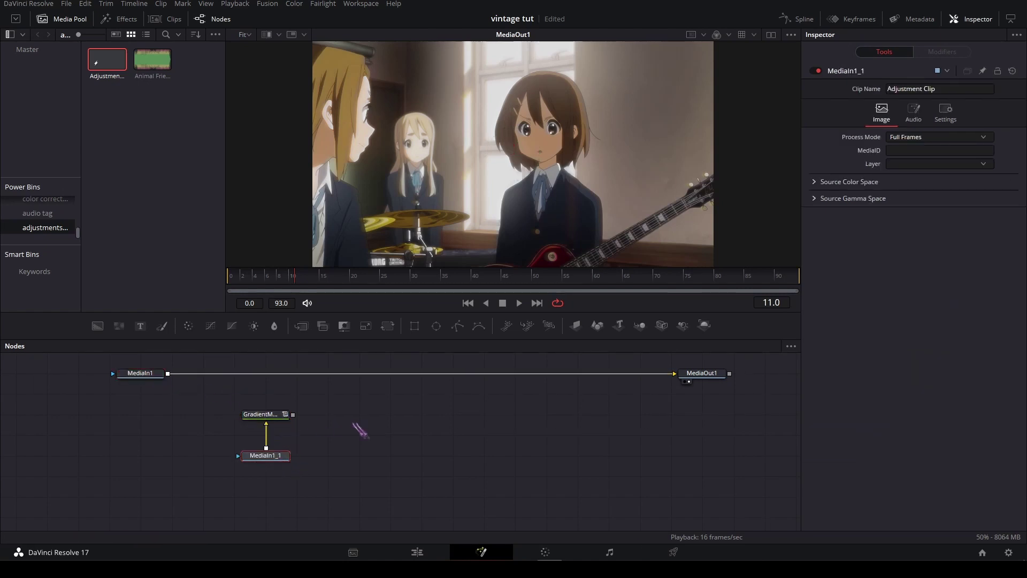
- Insert a merge on the line between MediaIn1 and MediaOut1 and feed the GradientMapper's output into it
click(359, 423)
drag(302, 326, 267, 374)
drag(306, 436, 267, 395)
scroll(344, 401, down, 1)
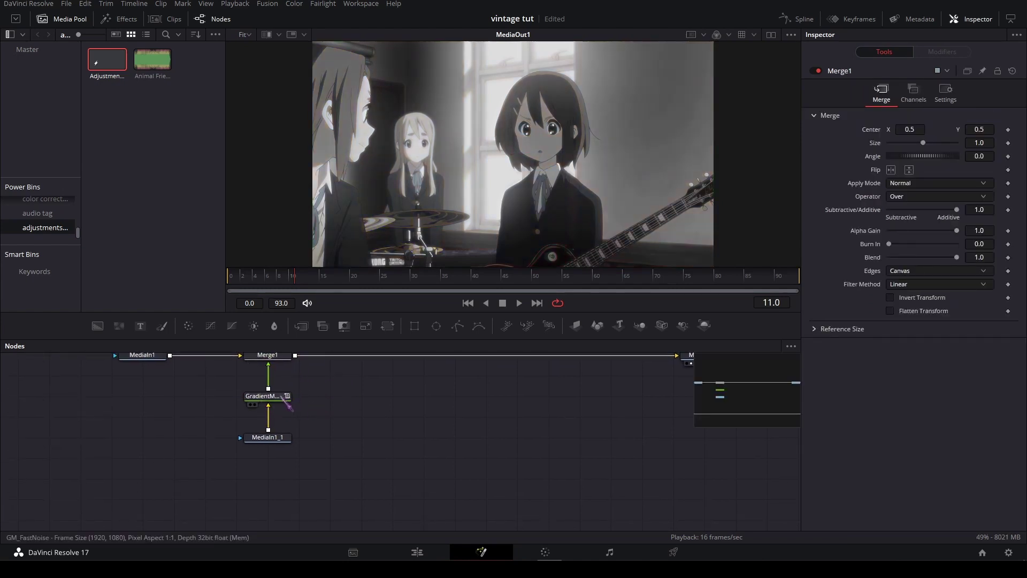
- Add stops at about 0.49 and 0.24 to the GradientMapper's gradient and color the 0.24 stop bright blue-violet
click(283, 397)
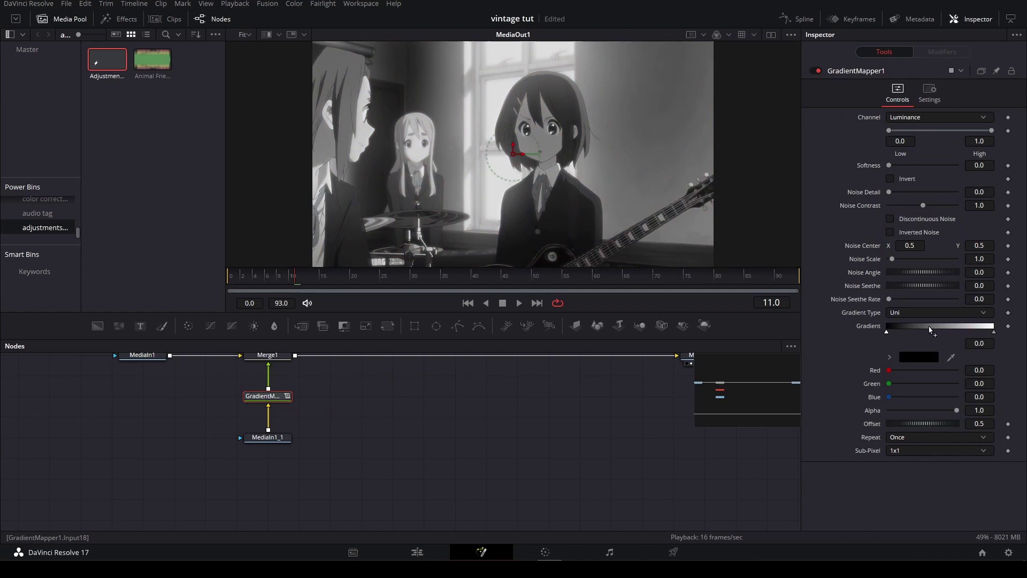
click(934, 331)
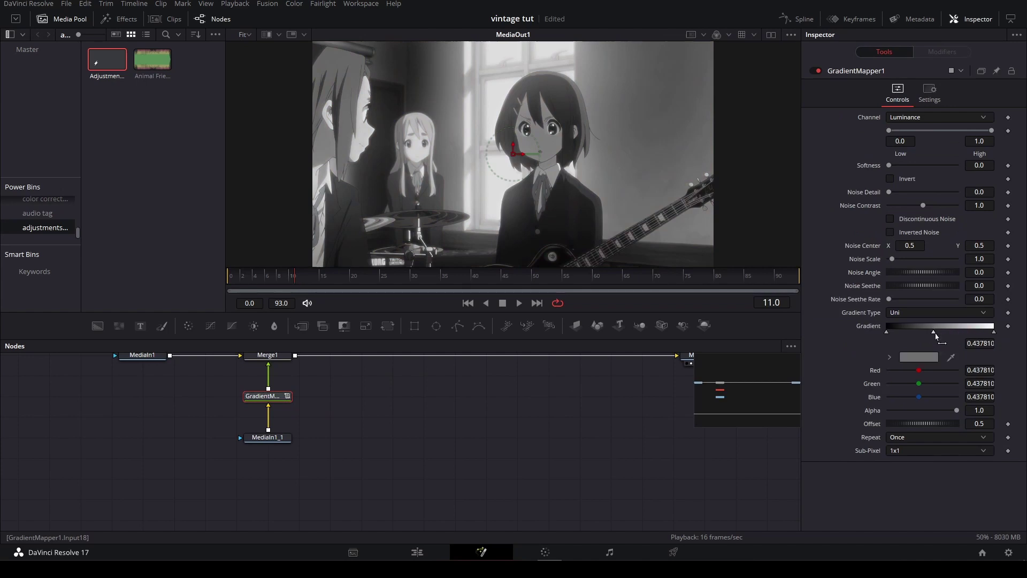
click(913, 331)
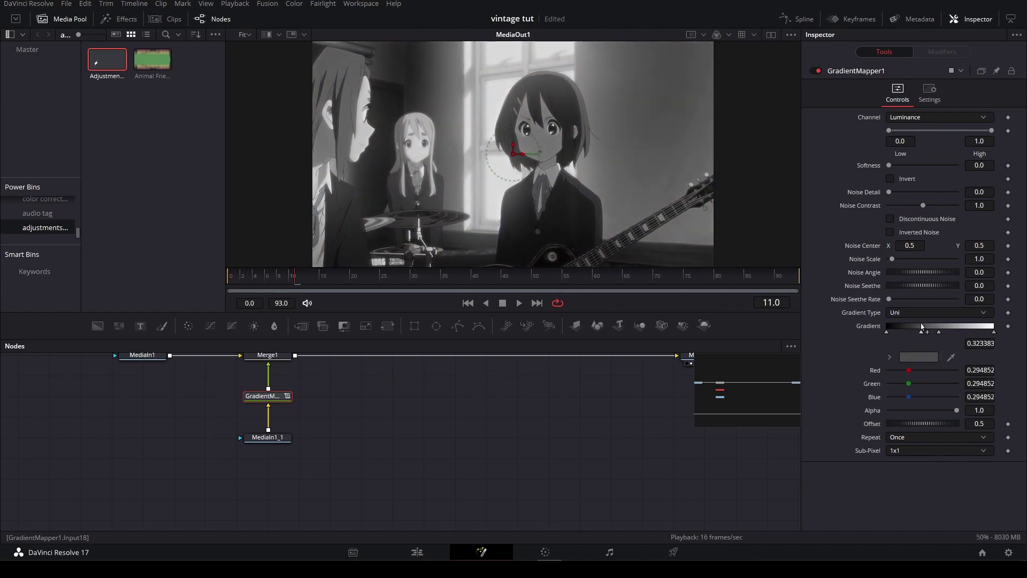
click(919, 355)
click(539, 184)
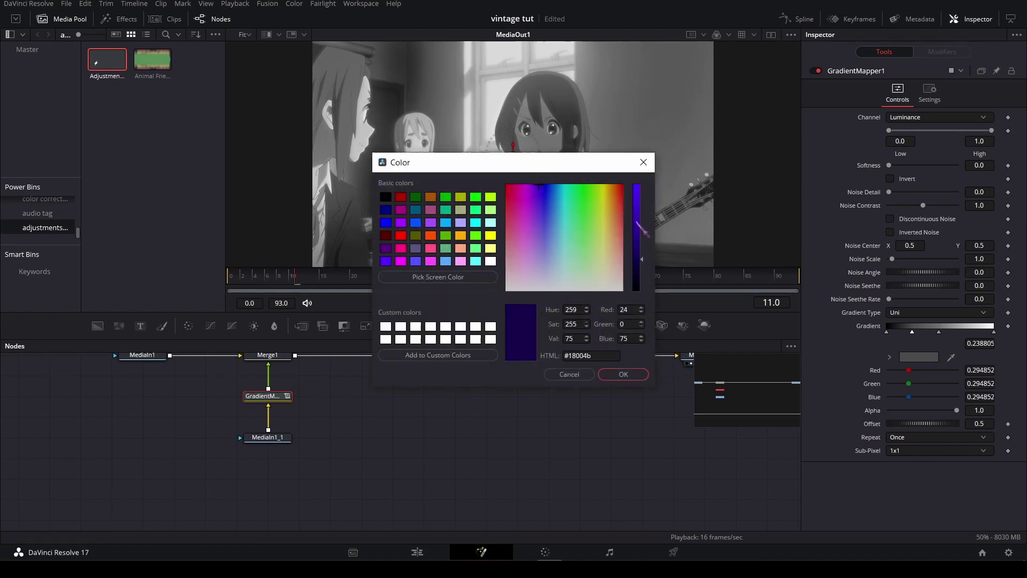
drag(638, 225, 639, 187)
click(625, 374)
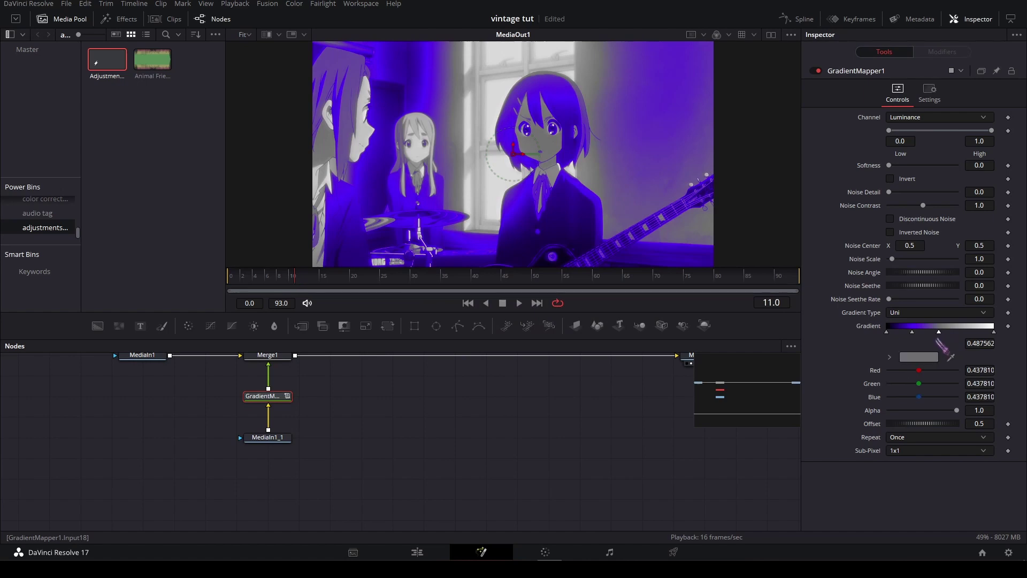
- Color the gradient stop at about 0.49 orange, #ffaa00
click(928, 357)
click(592, 195)
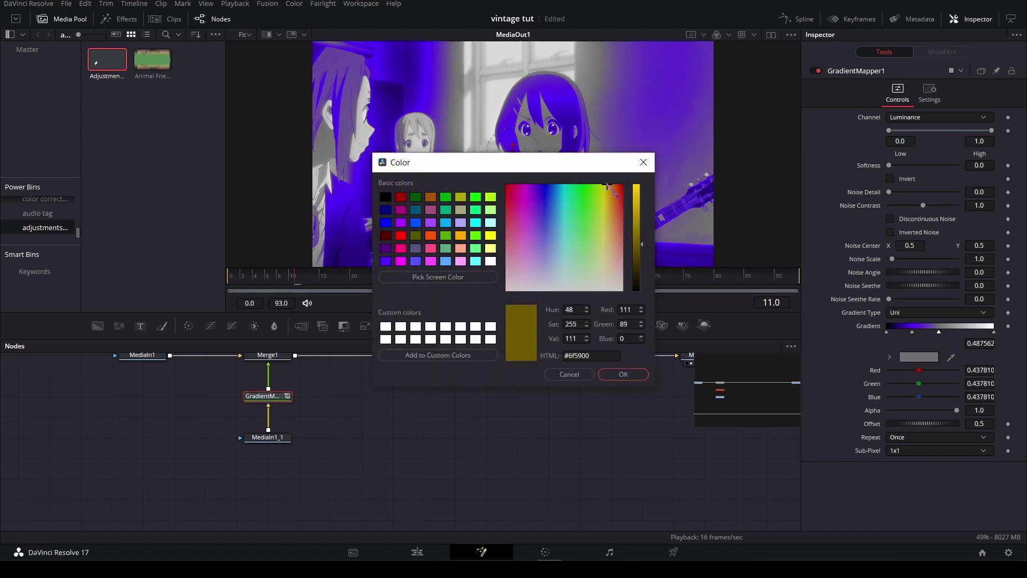
drag(607, 186, 645, 182)
click(623, 374)
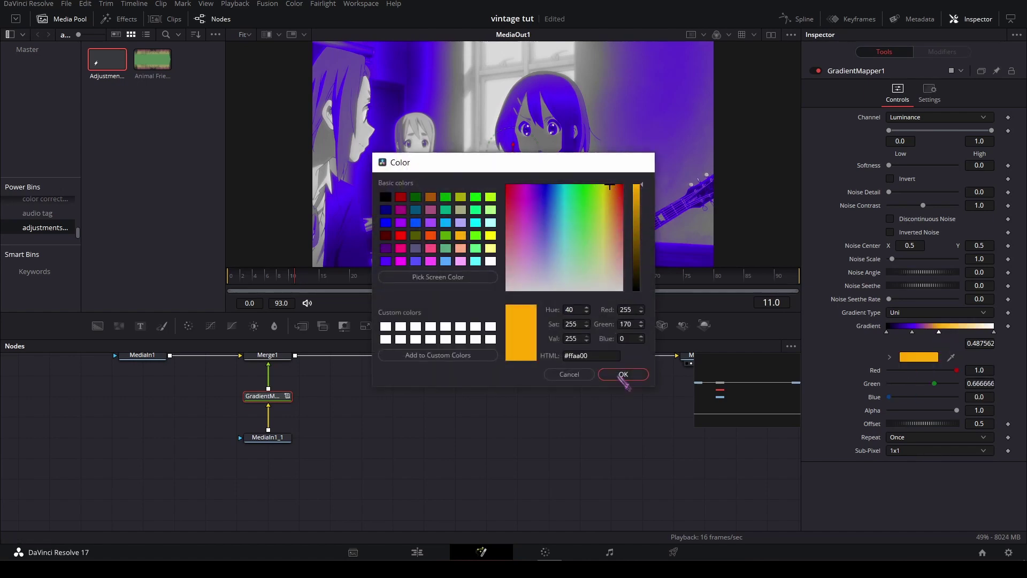
- Add a gradient stop at about 0.756 and color it magenta, #ff00c8
drag(961, 328, 966, 330)
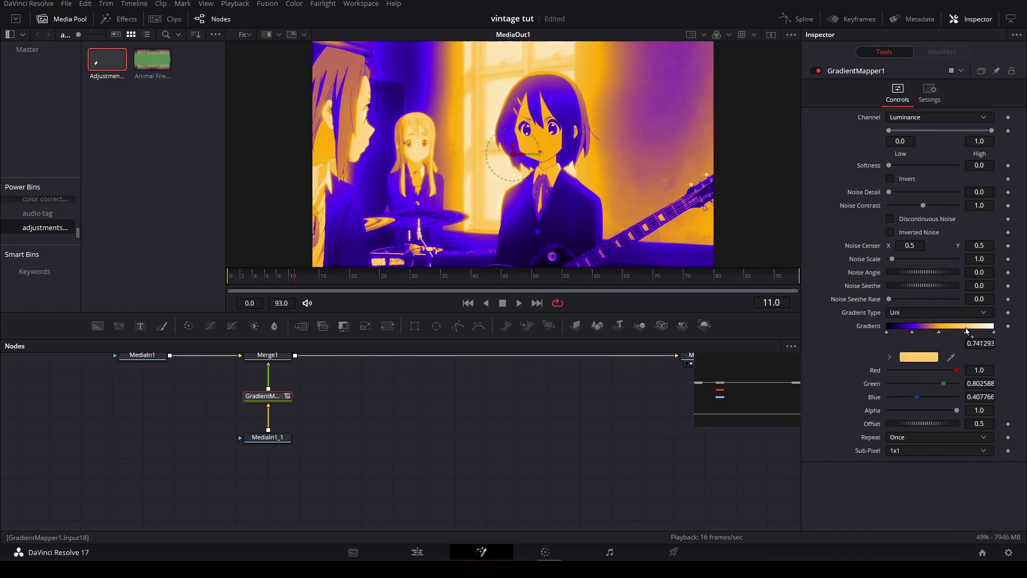
click(924, 359)
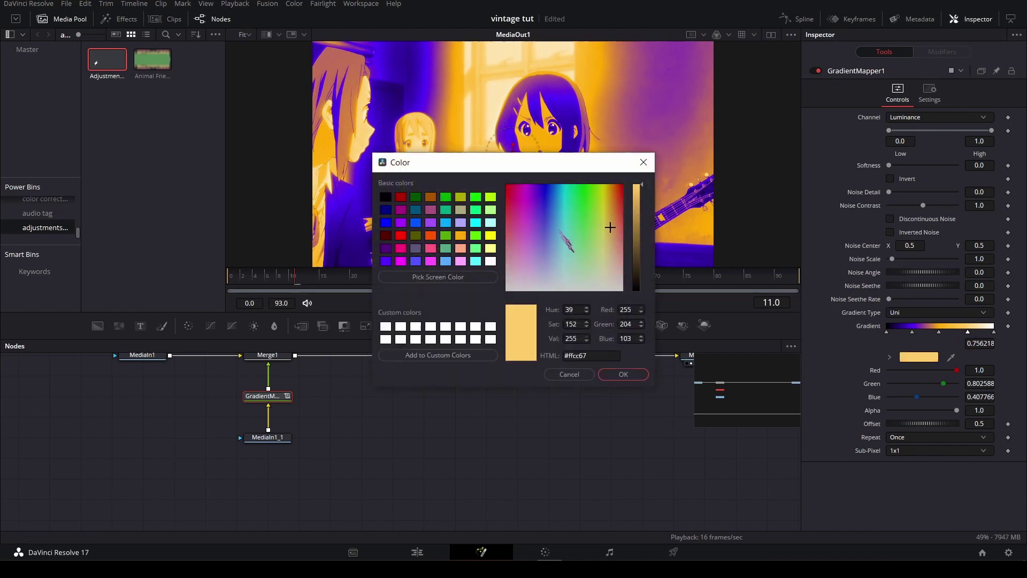
drag(609, 227, 521, 185)
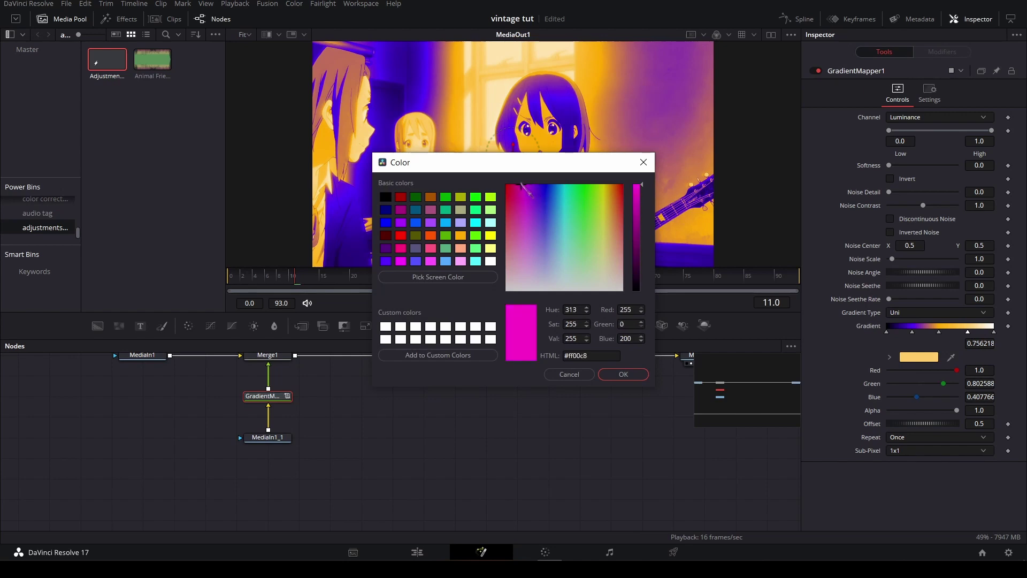
click(635, 370)
key(ctrl+f)
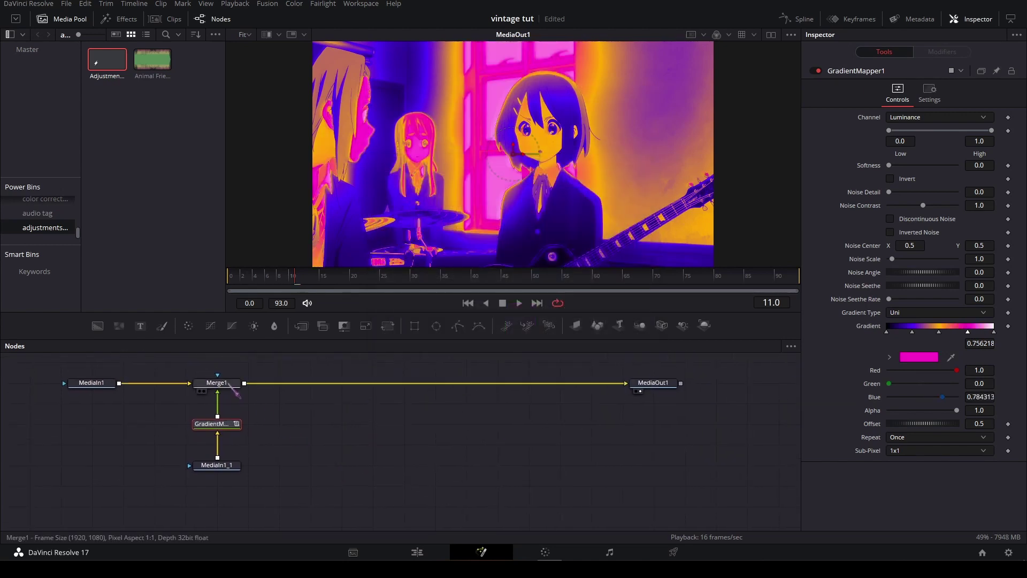
- Set the apply mode of the merge fed by the GradientMapper to Exclusion
click(229, 384)
click(962, 185)
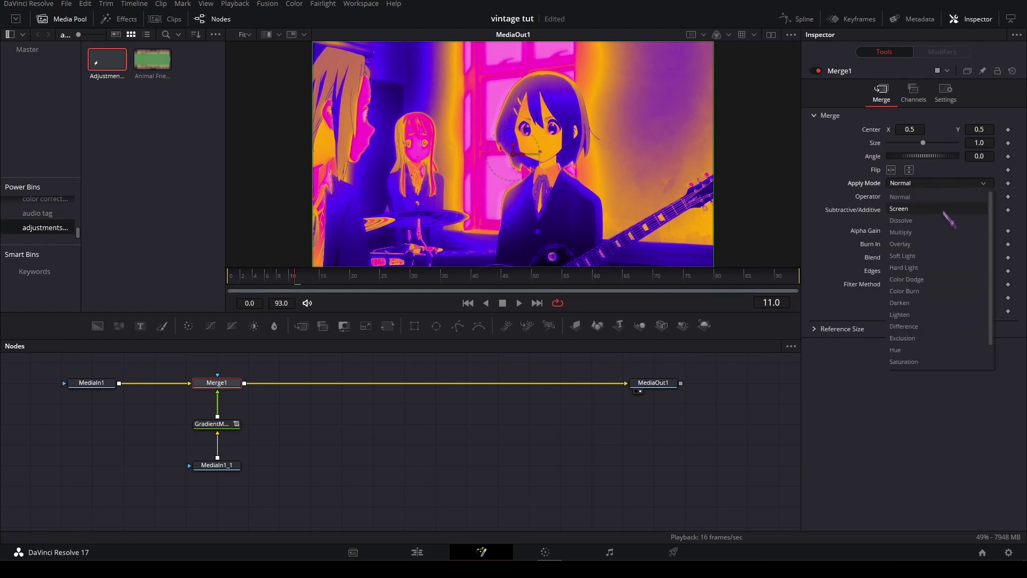
click(949, 338)
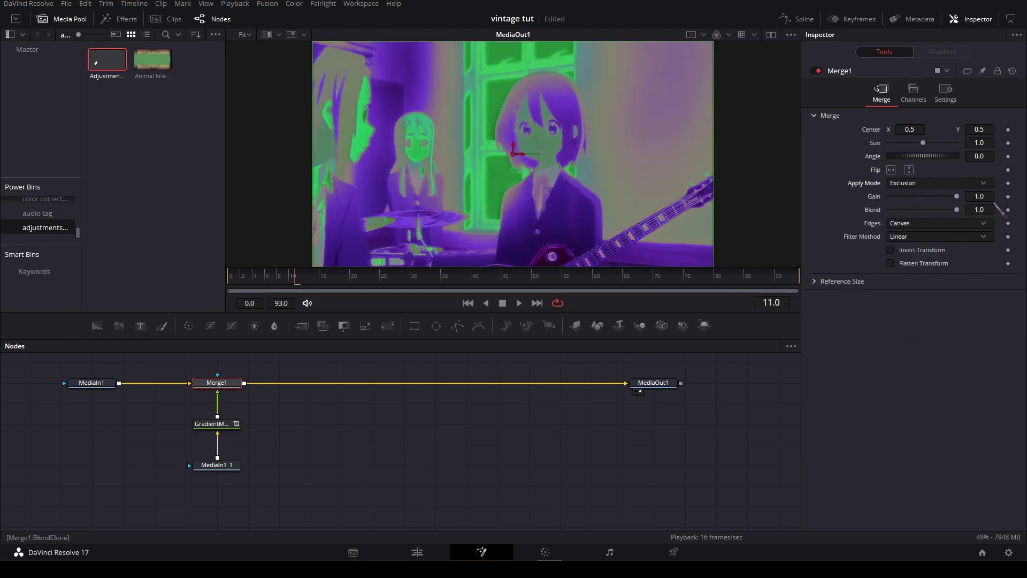
- Lower the blend of the Exclusion merge to 0.079
drag(956, 210, 891, 210)
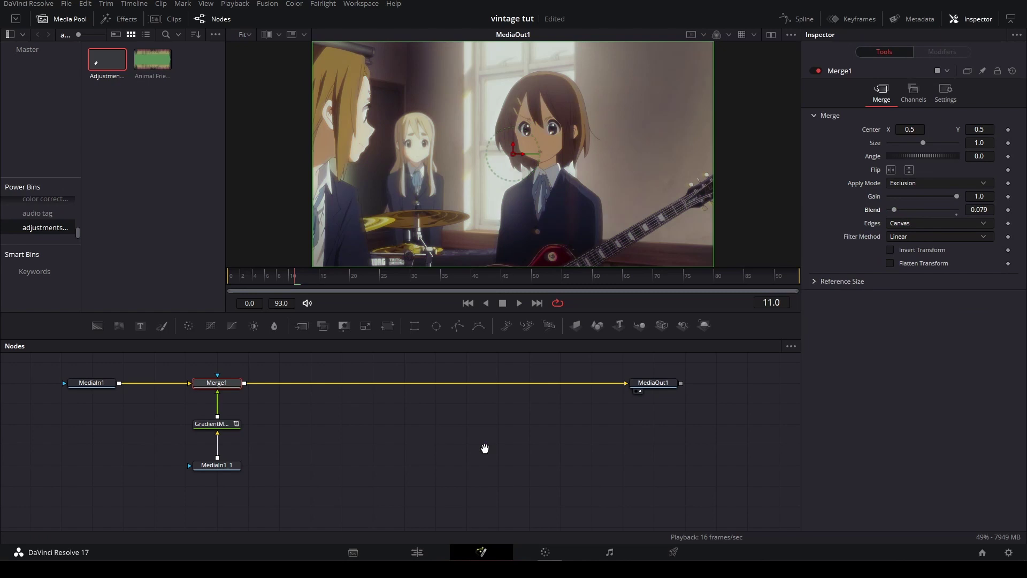
drag(485, 448, 422, 452)
click(363, 410)
drag(364, 410, 437, 411)
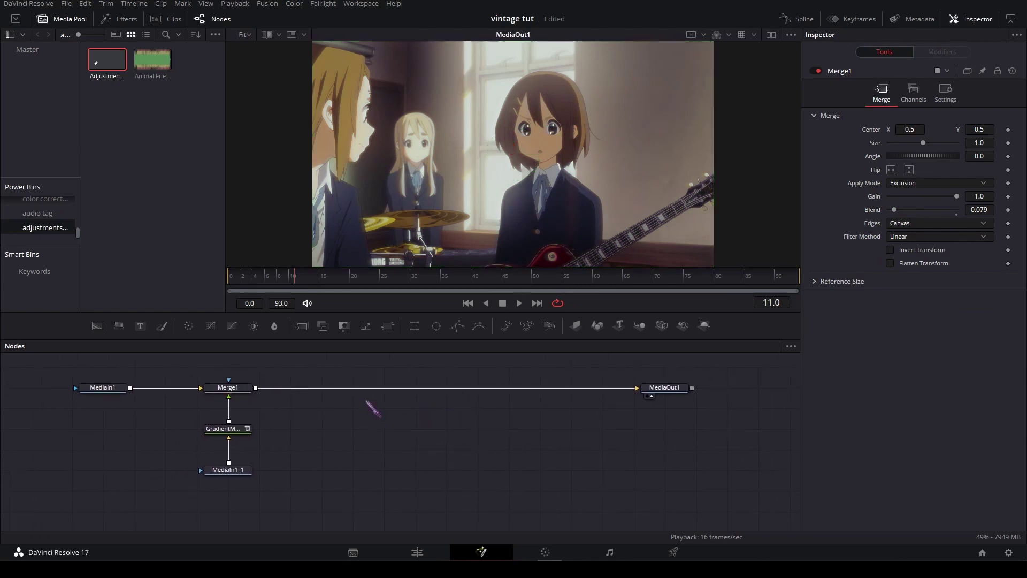
- Insert a Brightness/Contrast node after Merge1 and set its contrast to 0.1
click(225, 388)
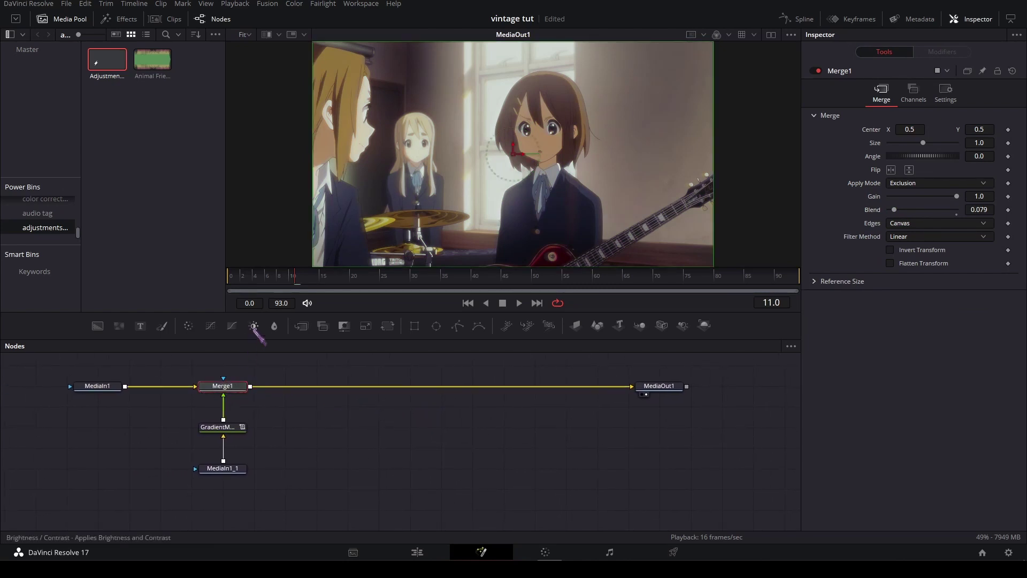
drag(256, 331, 337, 386)
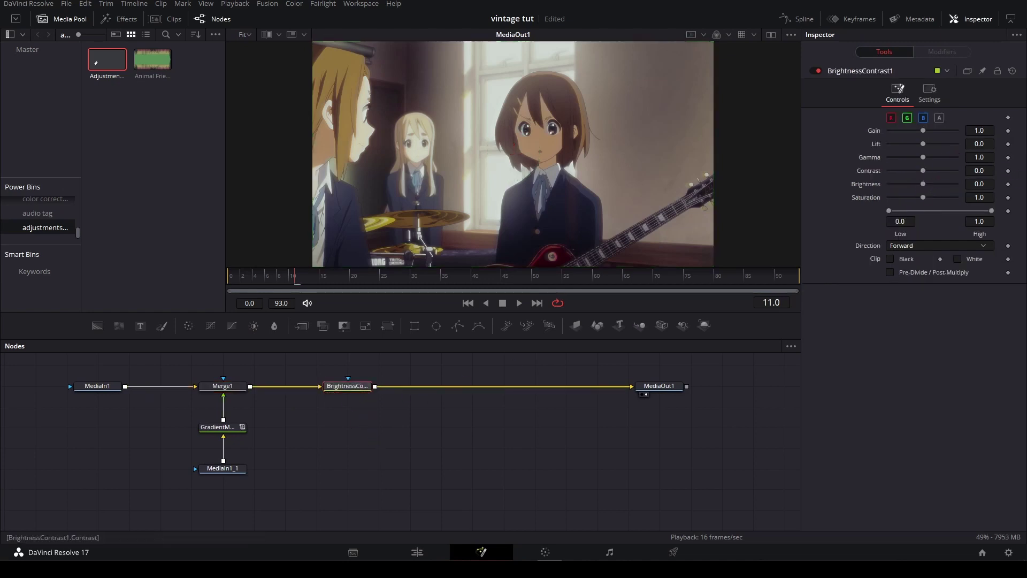
text(0.1)
key(Tab)
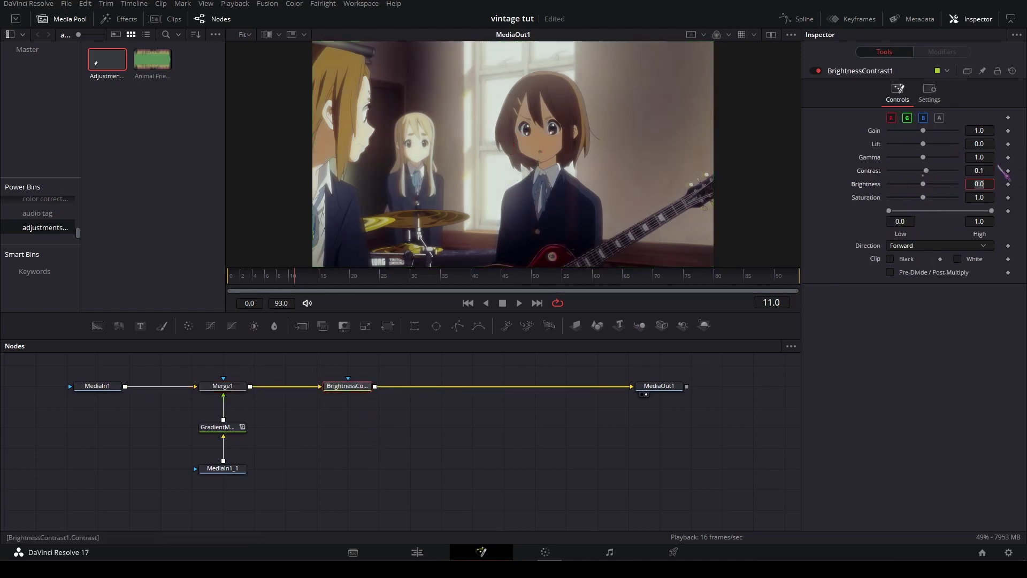
- Insert a Color Corrector between the Brightness/Contrast node and MediaOut1 and set its hue to 0.027
drag(680, 390, 742, 389)
click(460, 417)
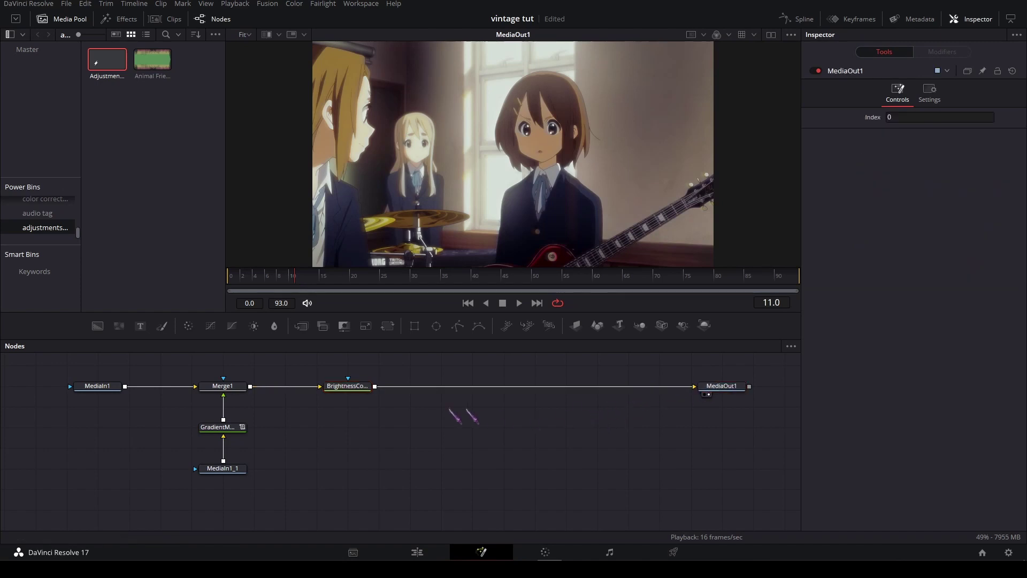
drag(386, 417, 343, 420)
drag(199, 341, 405, 396)
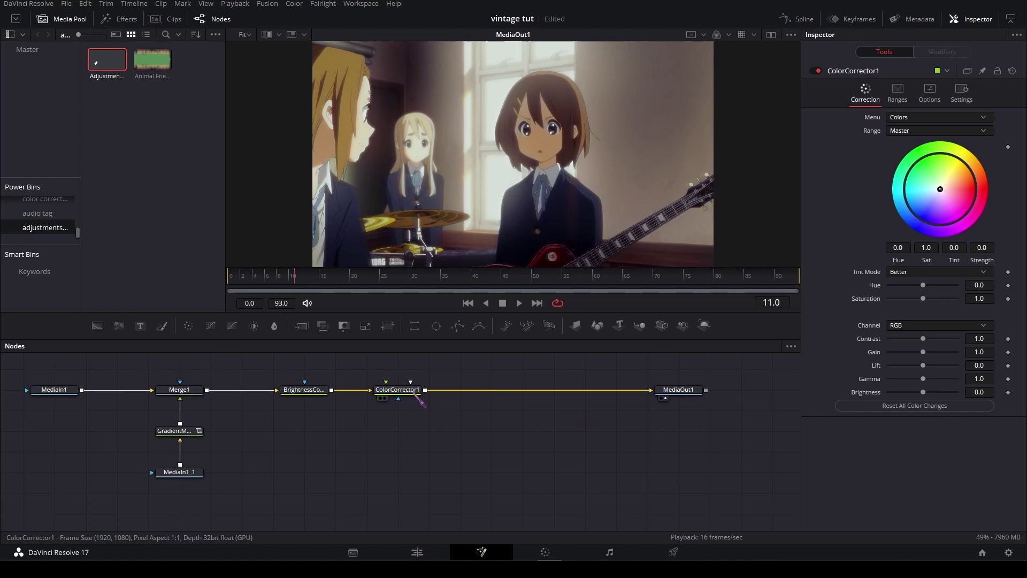
drag(541, 434, 479, 425)
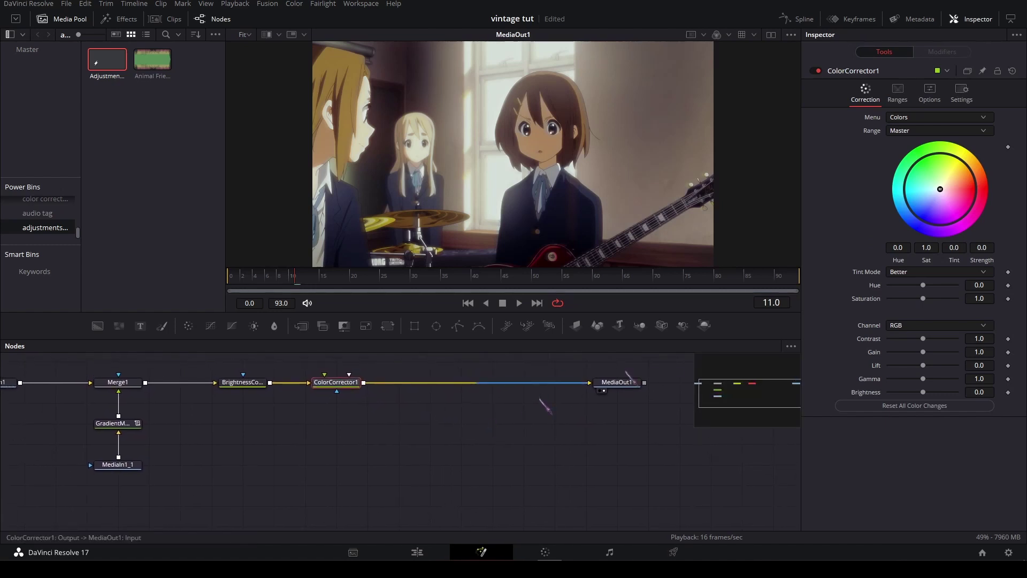
drag(990, 284, 983, 284)
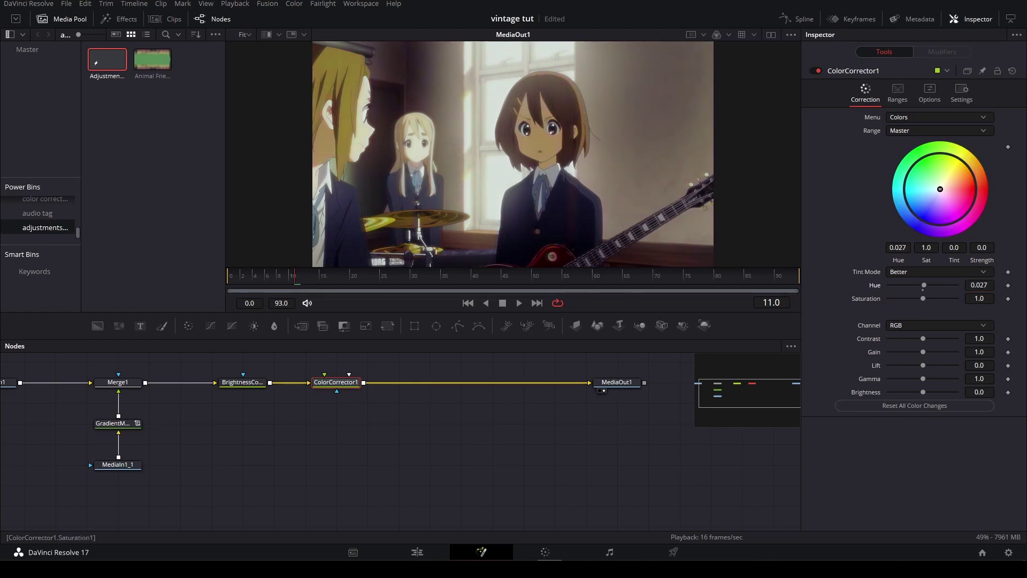
click(983, 297)
key(Tab)
- Insert a second Color Corrector after the first and set its RGB input levels to low 0.06, mid about 1.1 and high 0.881
drag(646, 381, 614, 390)
drag(170, 337, 362, 393)
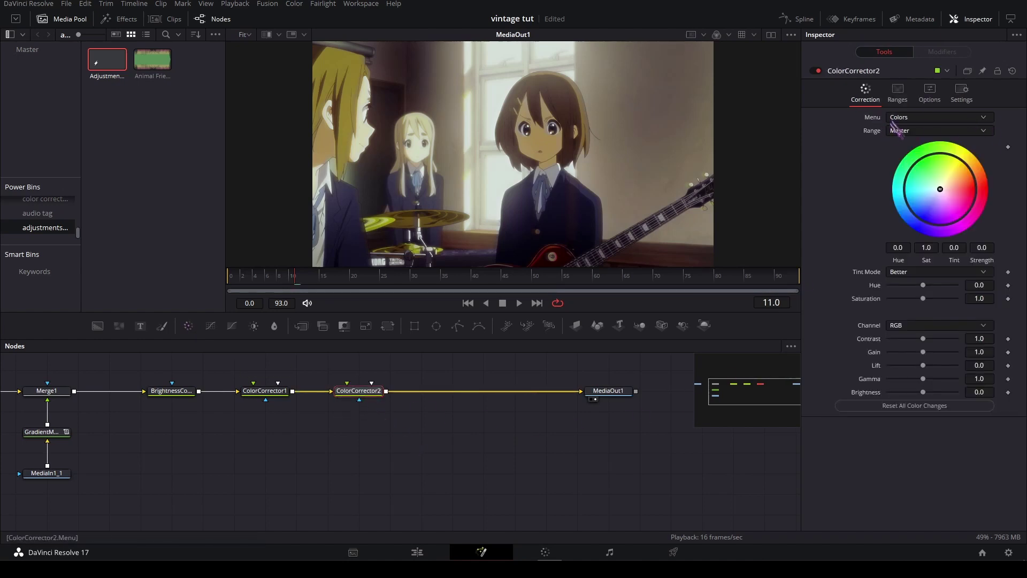
click(921, 119)
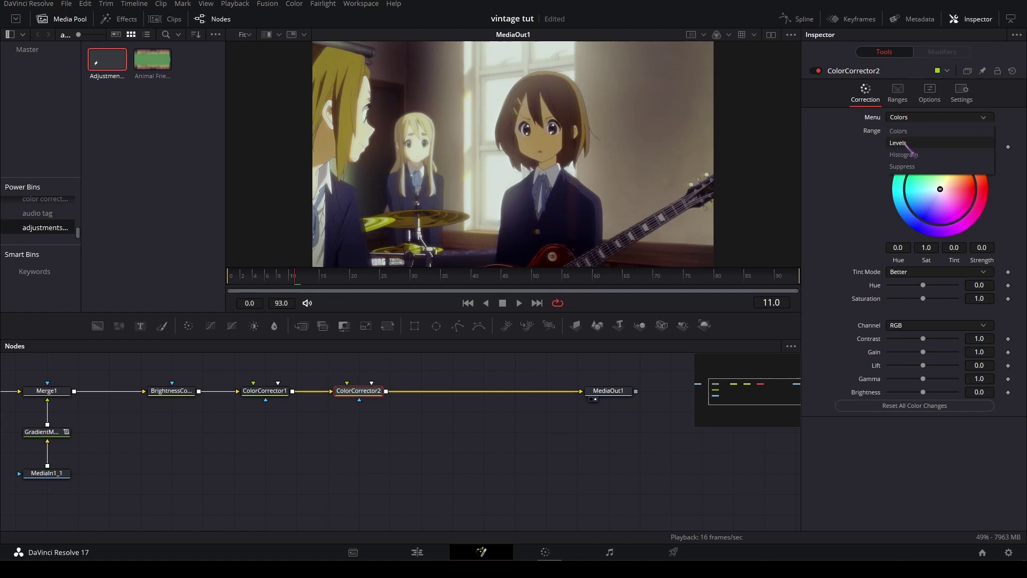
click(905, 143)
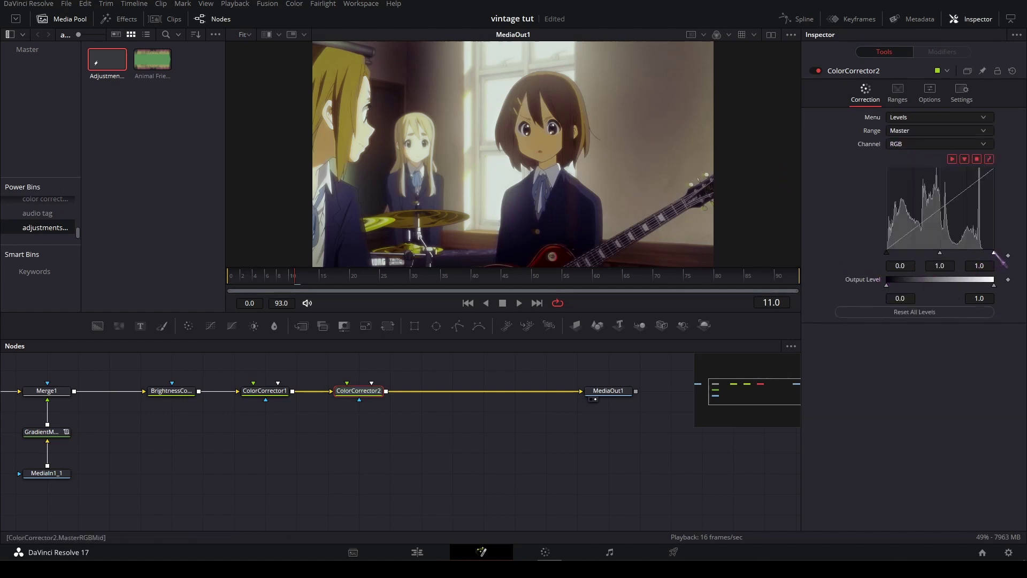
drag(993, 253, 981, 253)
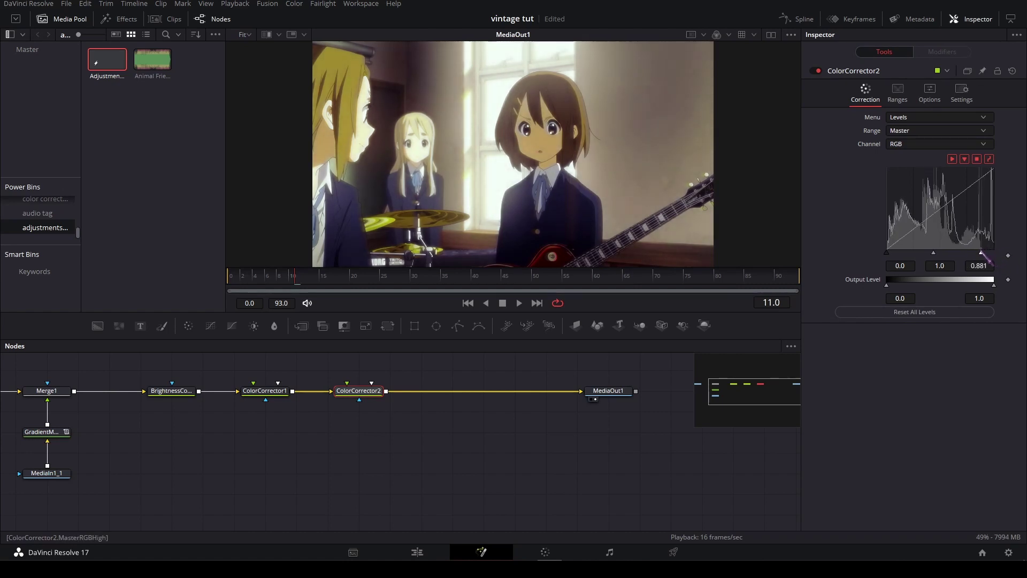
drag(888, 253, 893, 252)
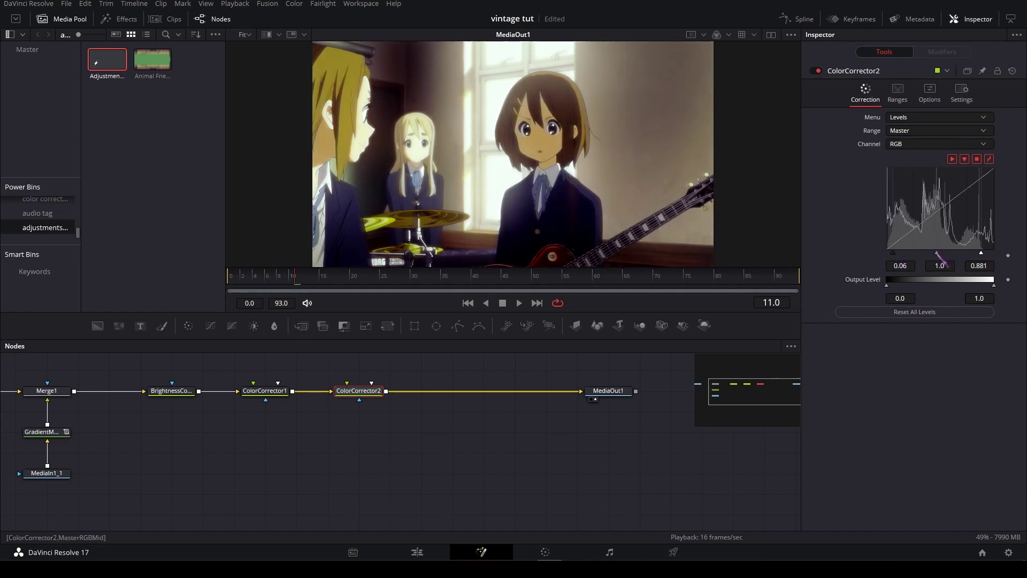
drag(937, 254, 934, 253)
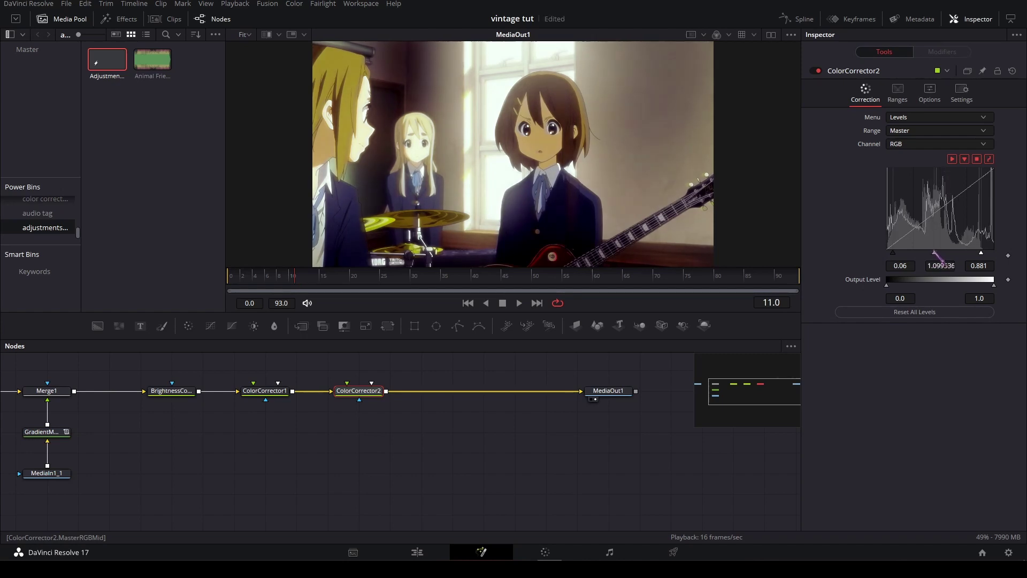
- Move the MediaOut1 node farther from ColorCorrector2 to make room for more nodes
drag(470, 442, 358, 453)
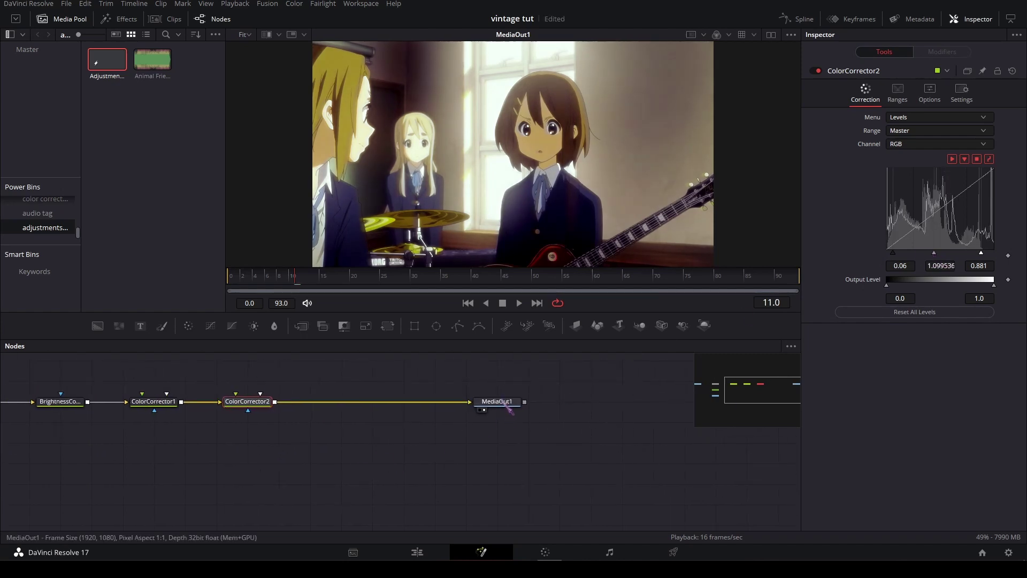
drag(503, 403, 565, 402)
click(371, 431)
drag(285, 409, 358, 413)
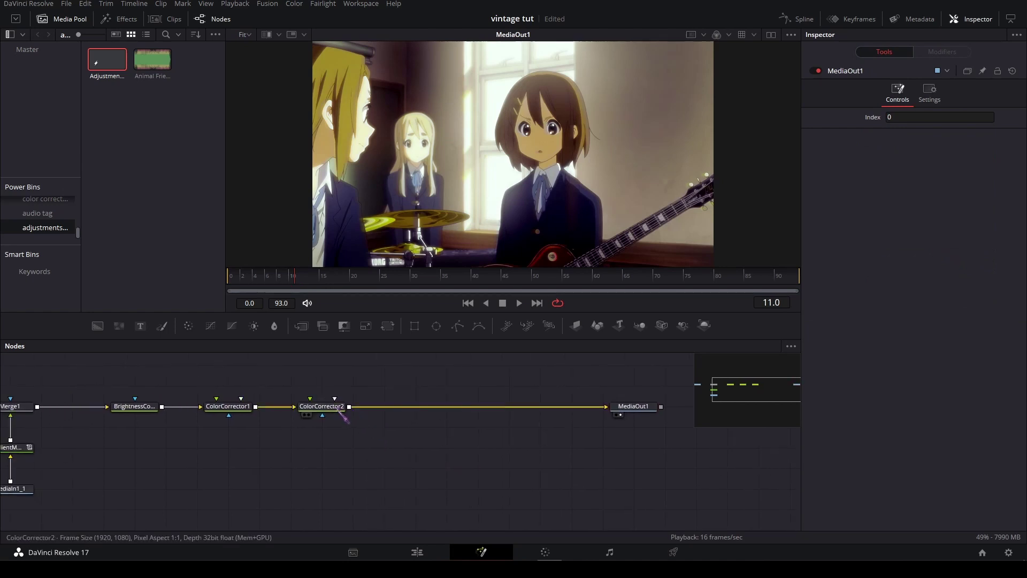
- Add a new unconnected GradientMapper node below the main chain, beyond ColorCorrector2
click(337, 411)
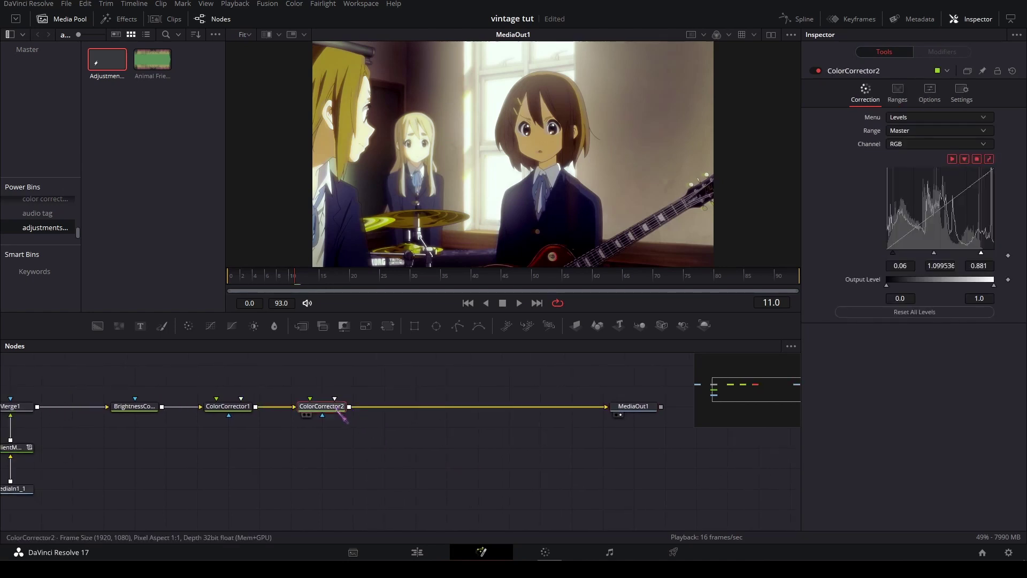
click(300, 448)
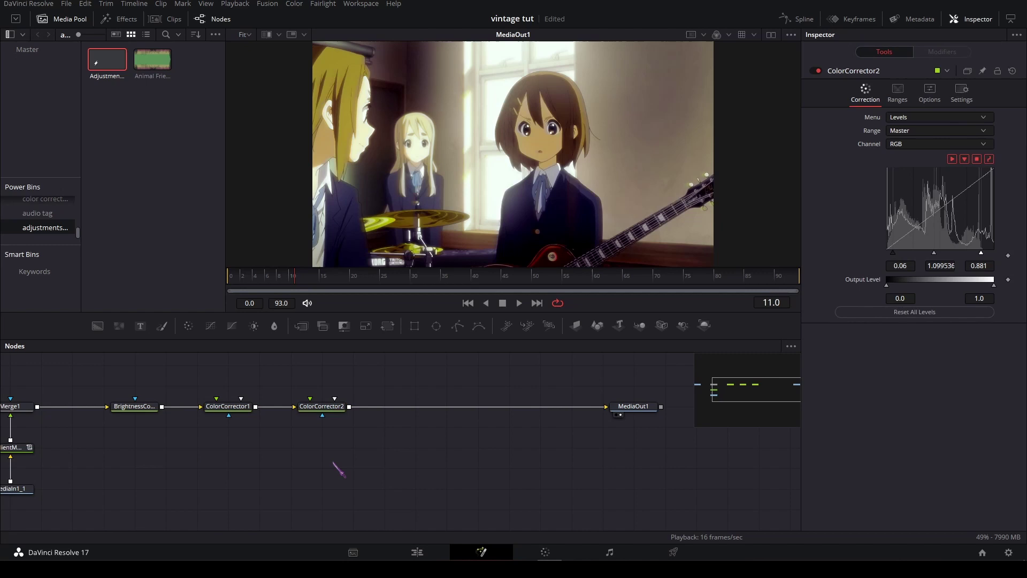
key(shift+space)
text(grad)
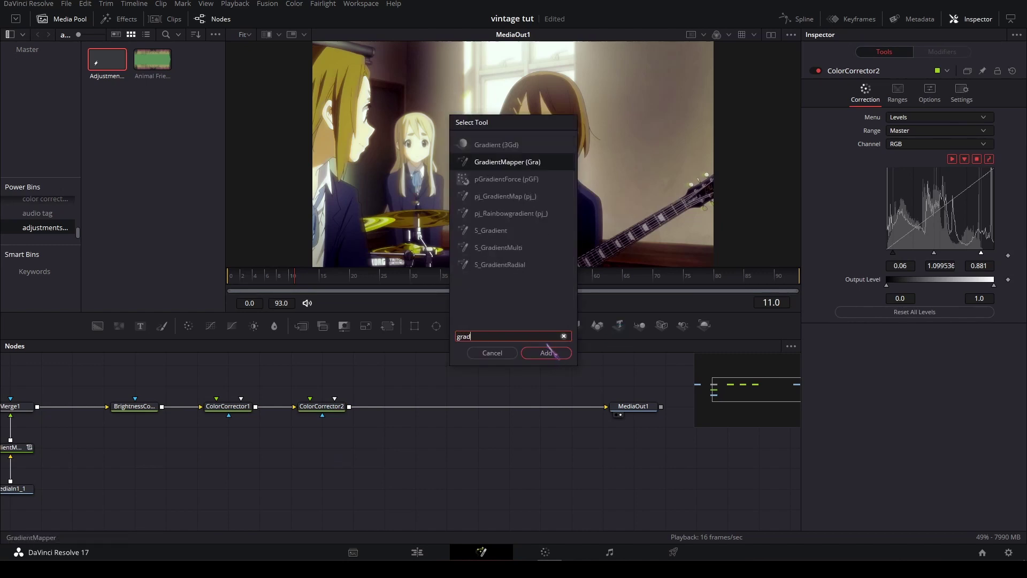
click(547, 352)
drag(337, 468, 398, 447)
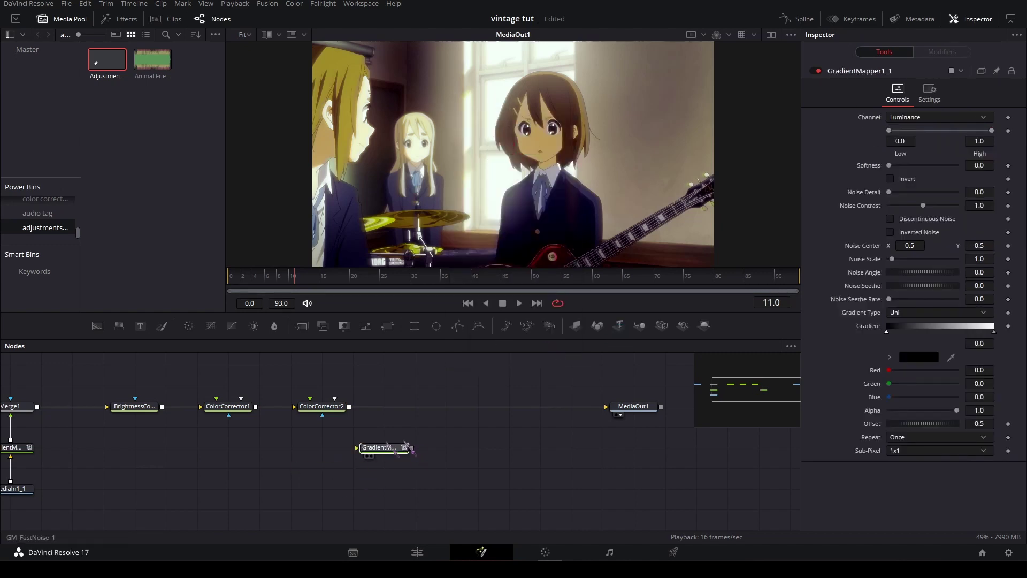
- Feed the new GradientMapper from a pasted copy of MediaIn1_1 and merge its output over the main chain after ColorCorrector2
click(33, 491)
key(ctrl+c)
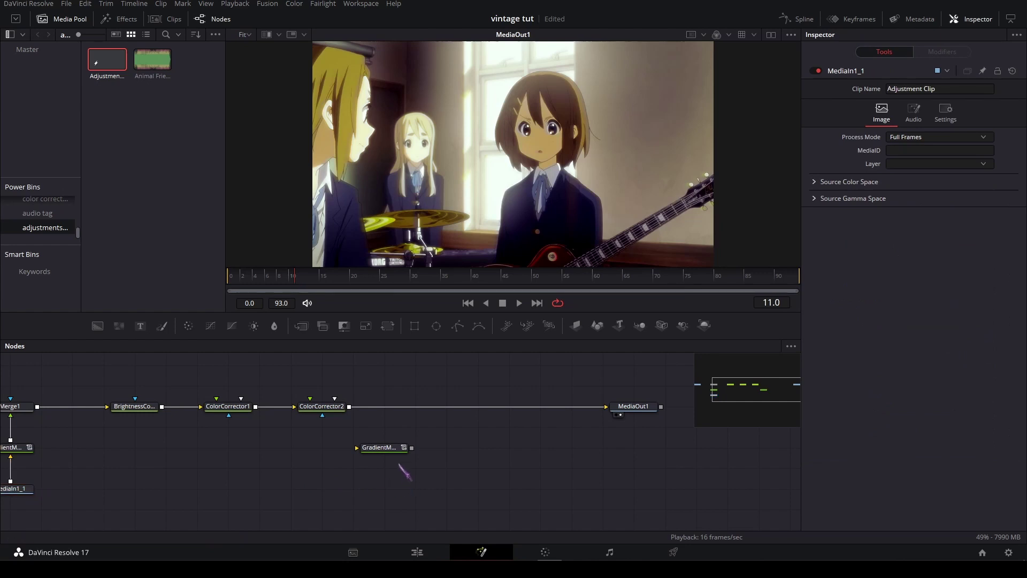
key(ctrl+v)
drag(443, 489, 426, 448)
drag(302, 326, 416, 407)
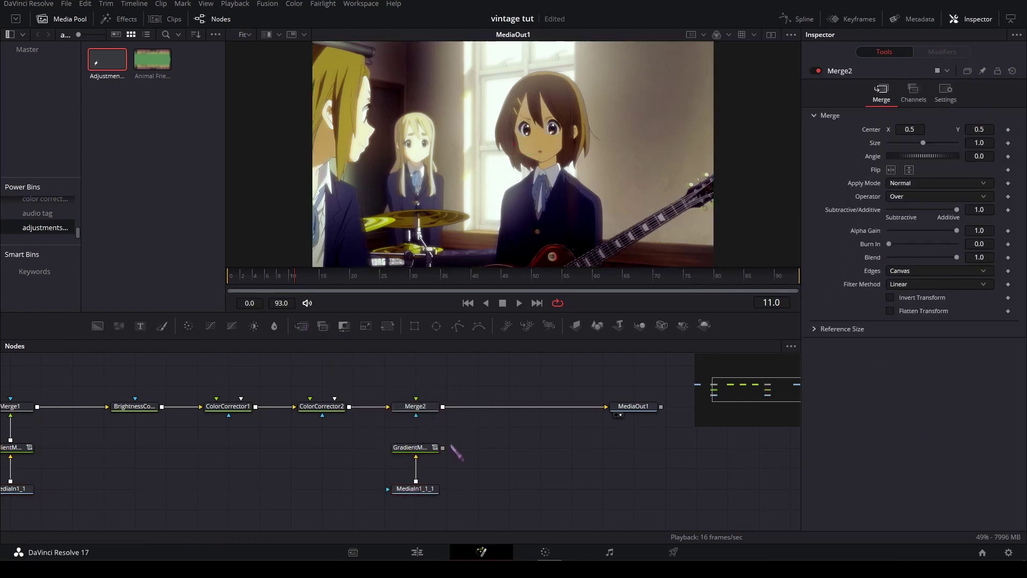
drag(443, 447, 440, 409)
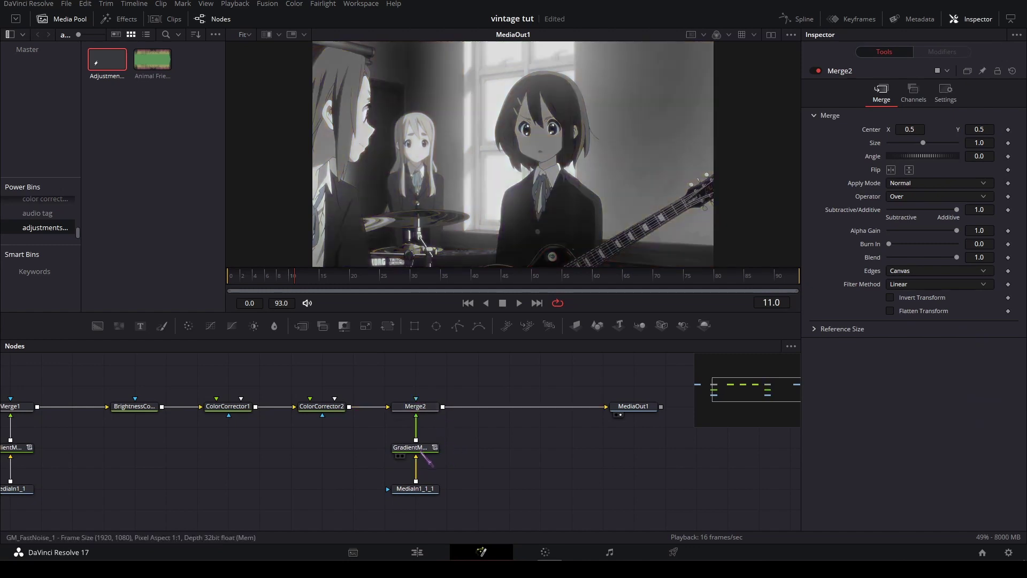
- Color the white end stop of the new GradientMapper's gradient green, #00ff9d, and shift it to about 0.75
click(433, 450)
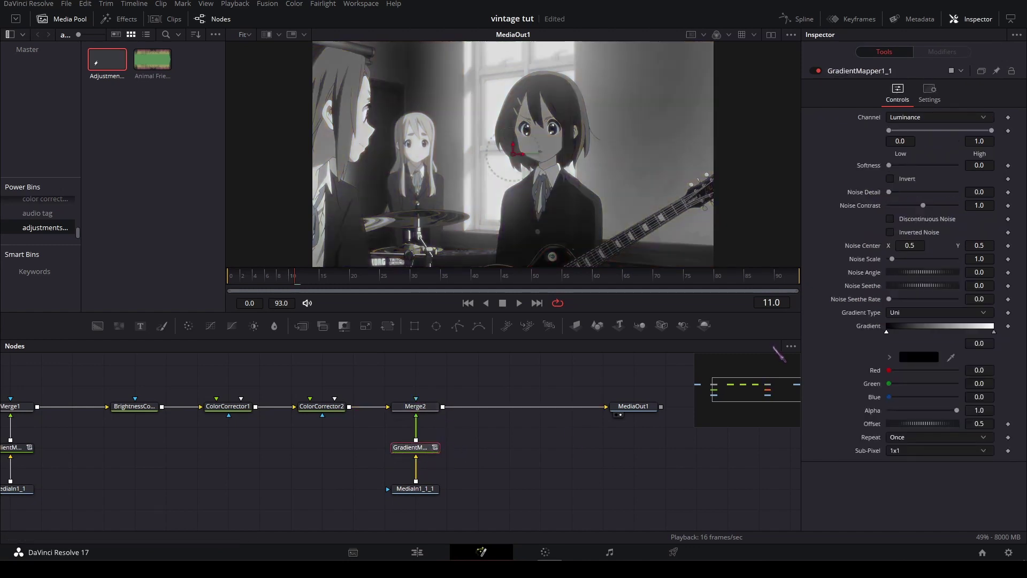
click(994, 332)
click(923, 357)
click(583, 199)
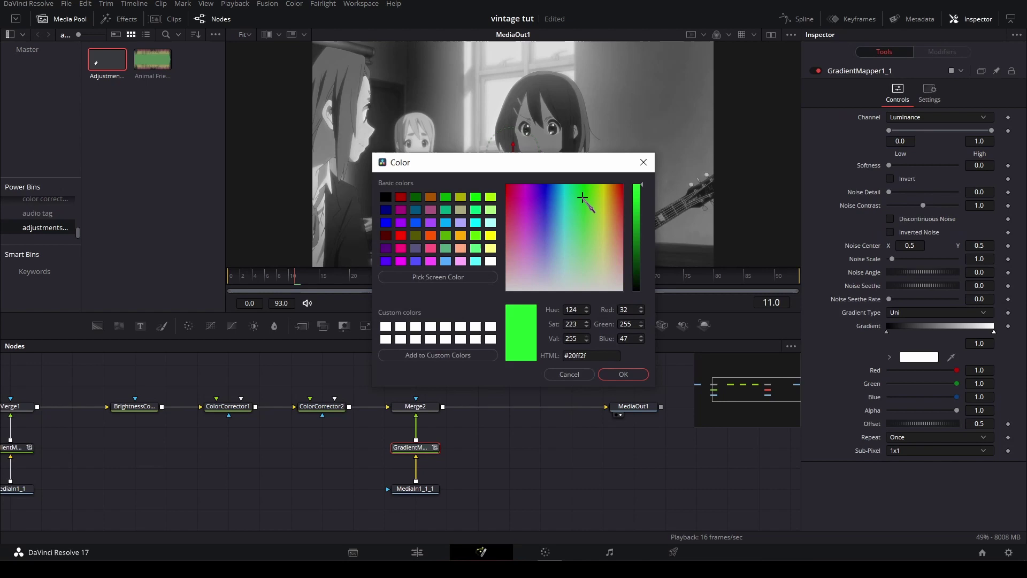
drag(582, 198, 573, 186)
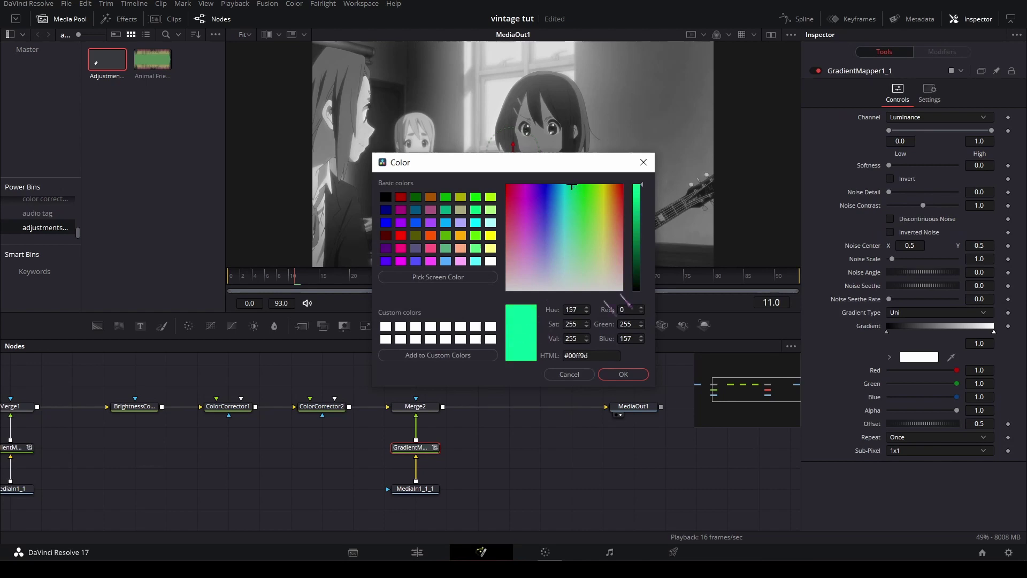
click(620, 374)
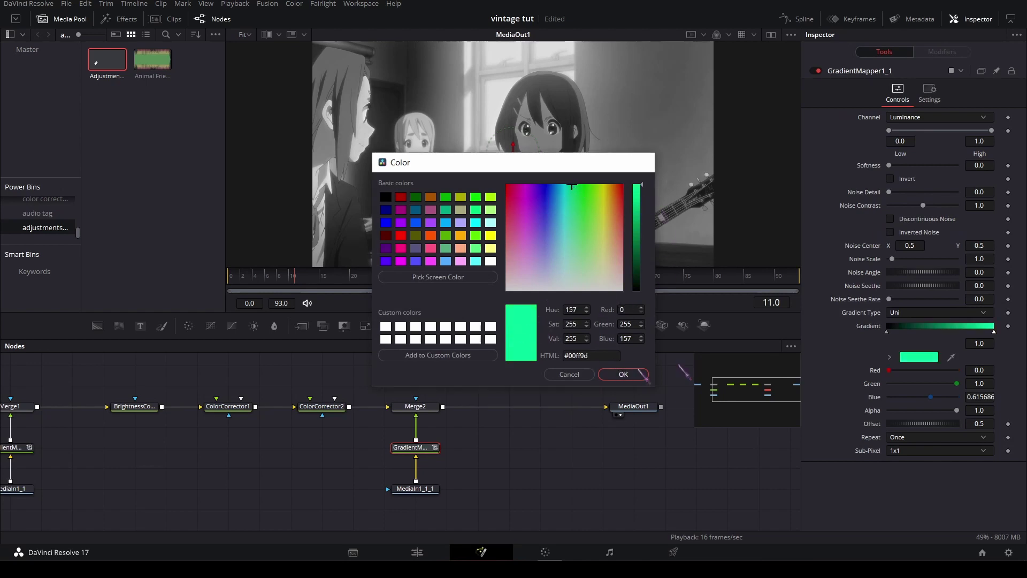
drag(990, 335, 968, 332)
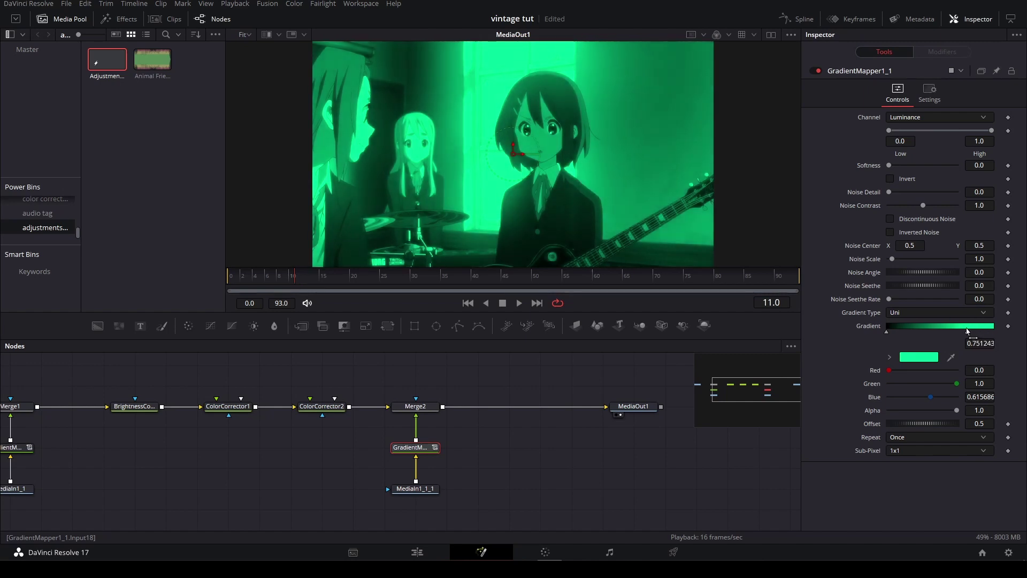
- Set Merge2's apply mode to Saturation and its blend to 0.157
click(429, 409)
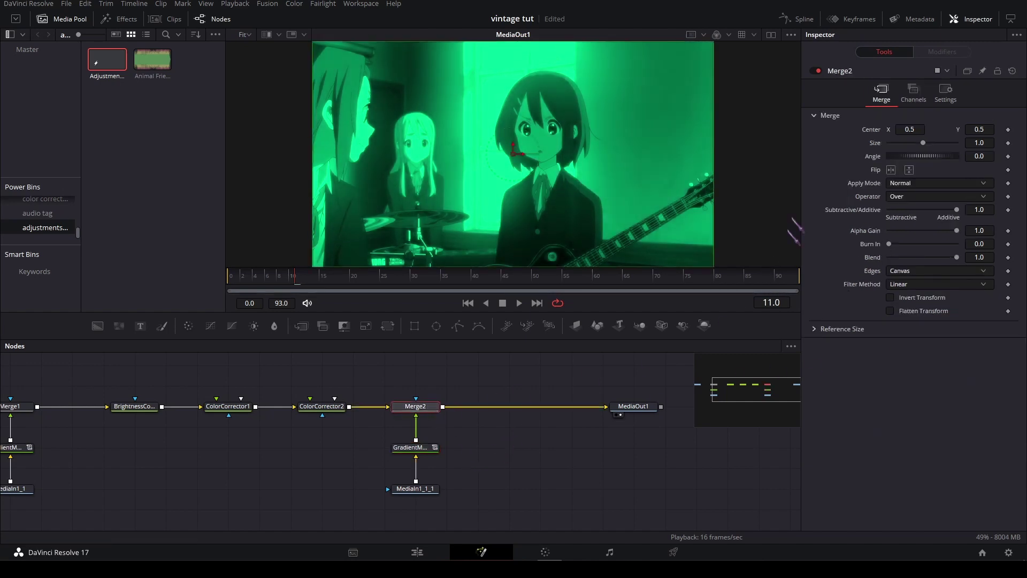
click(944, 182)
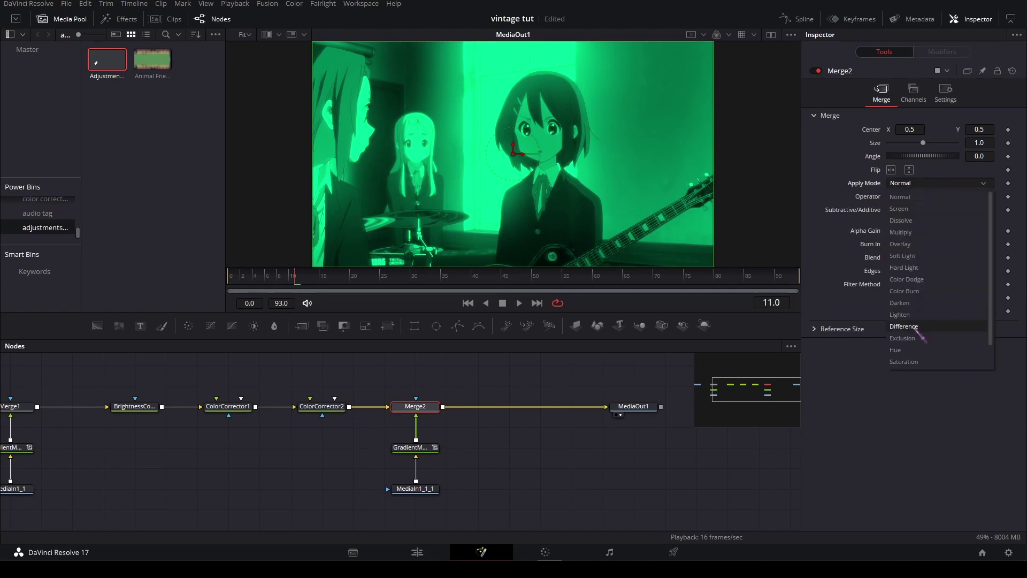
click(909, 347)
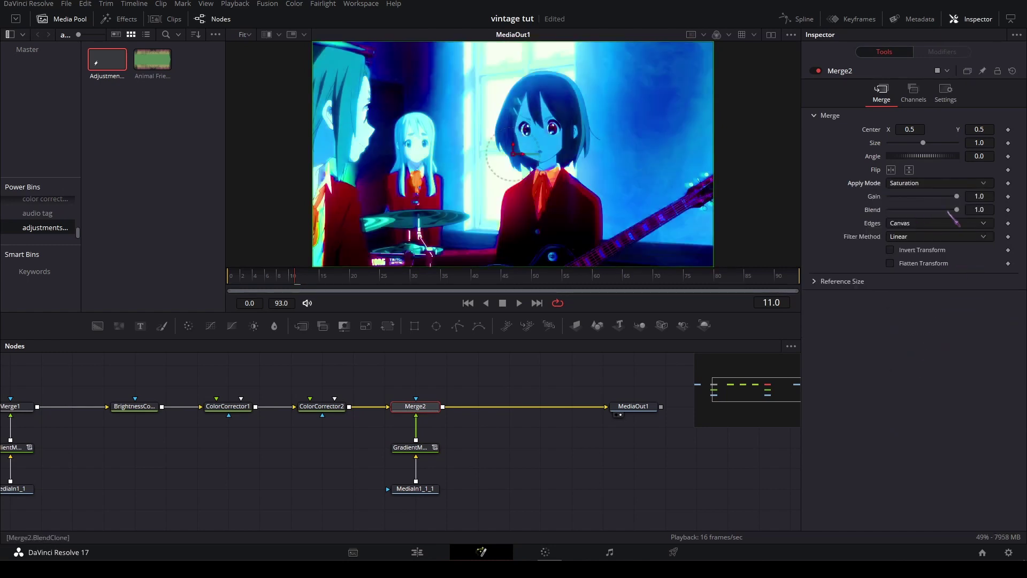
drag(940, 214, 895, 215)
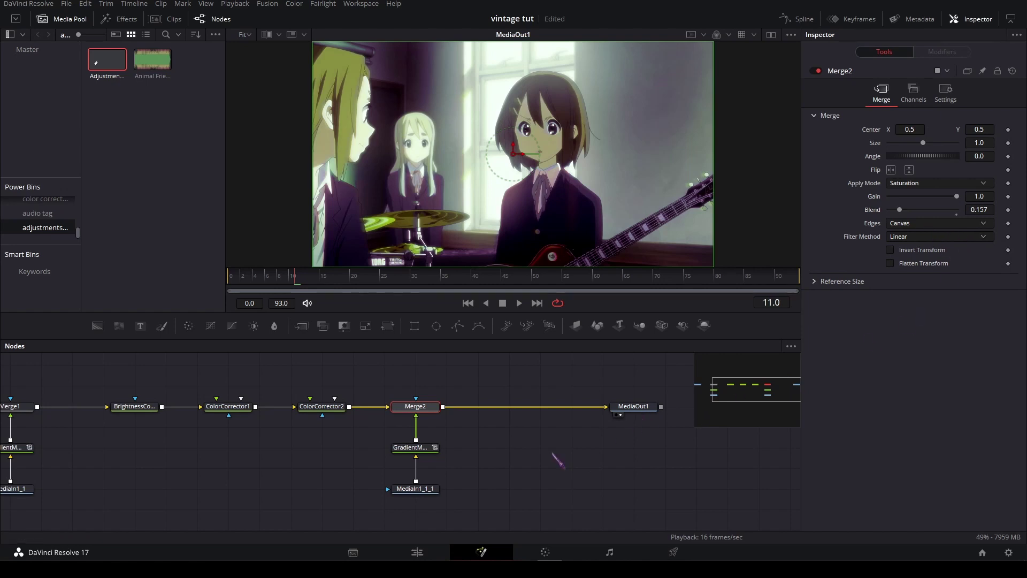
- Insert a third Color Corrector between Merge2 and MediaOut1
drag(647, 417, 595, 407)
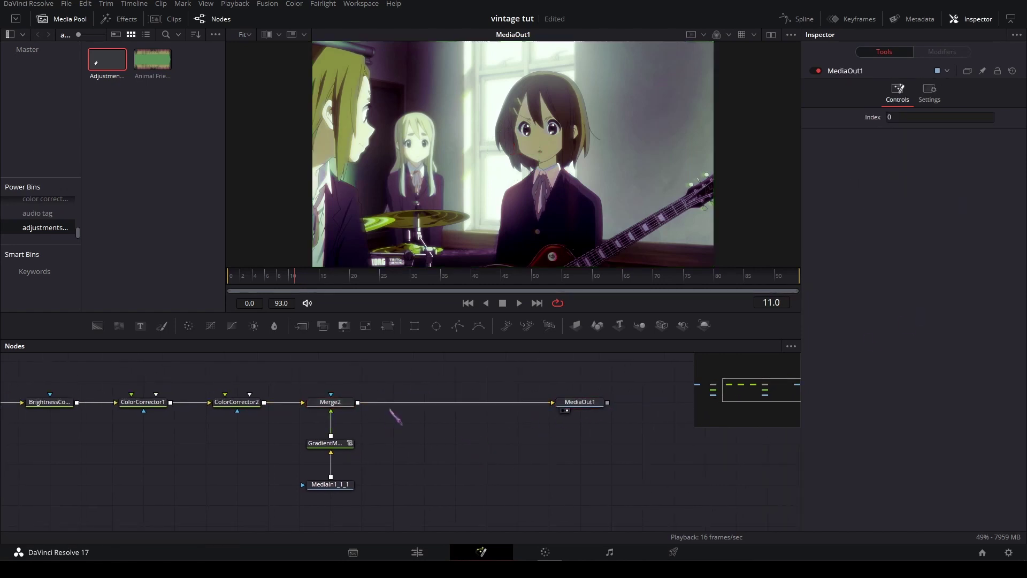
click(347, 405)
drag(187, 337, 423, 401)
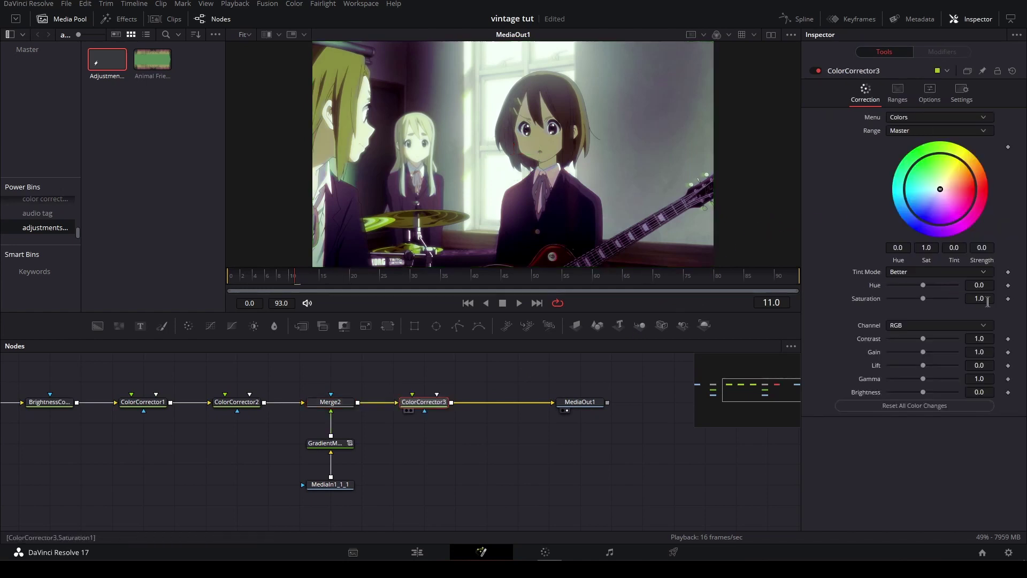
- Set ColorCorrector3's saturation to 0.9
click(986, 300)
key(Return)
click(547, 474)
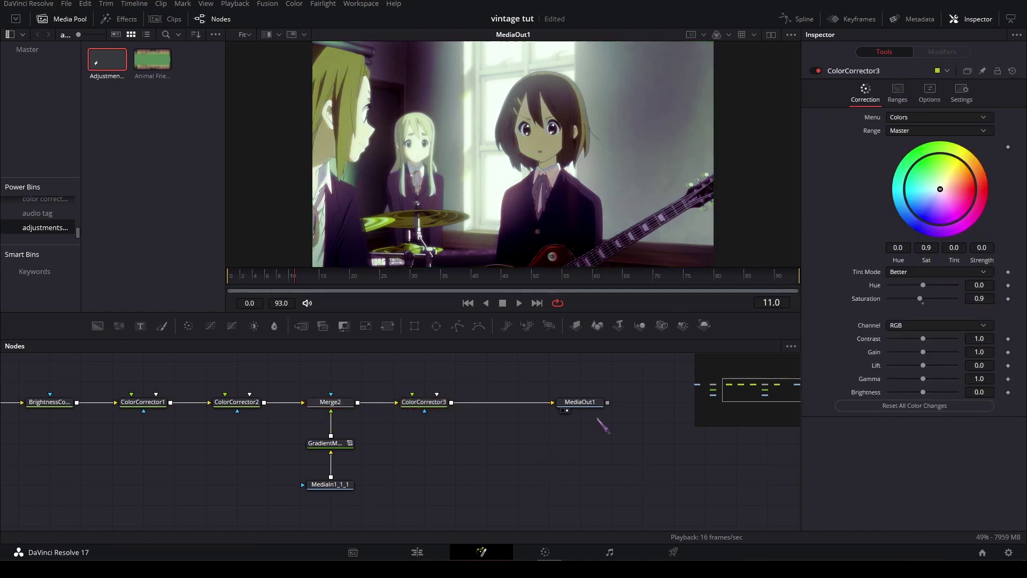
- Move MediaOut1 farther along the chain and insert a fourth Color Corrector between ColorCorrector3 and MediaOut1
drag(581, 403, 643, 408)
click(336, 366)
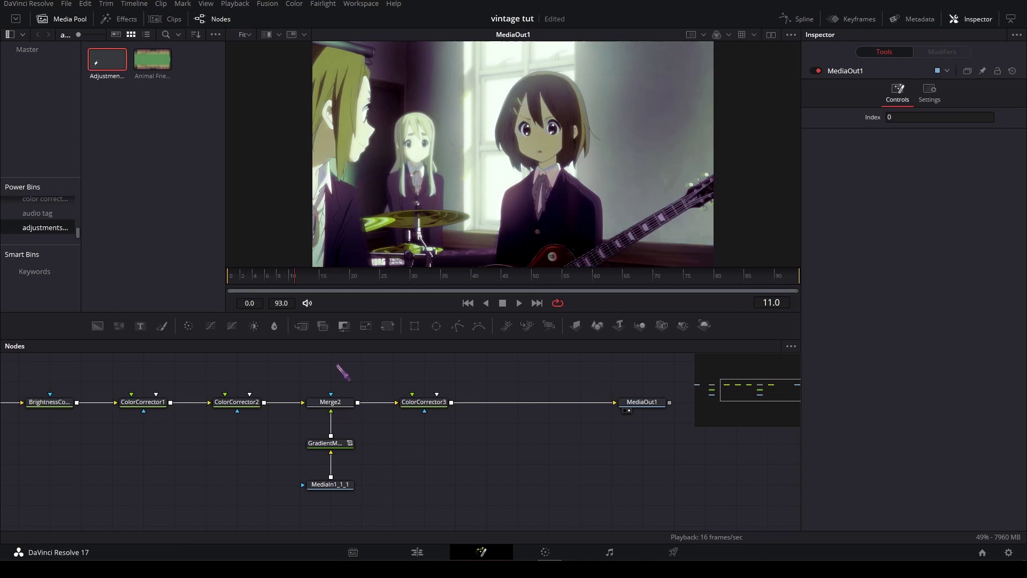
drag(337, 367, 231, 365)
drag(140, 326, 410, 401)
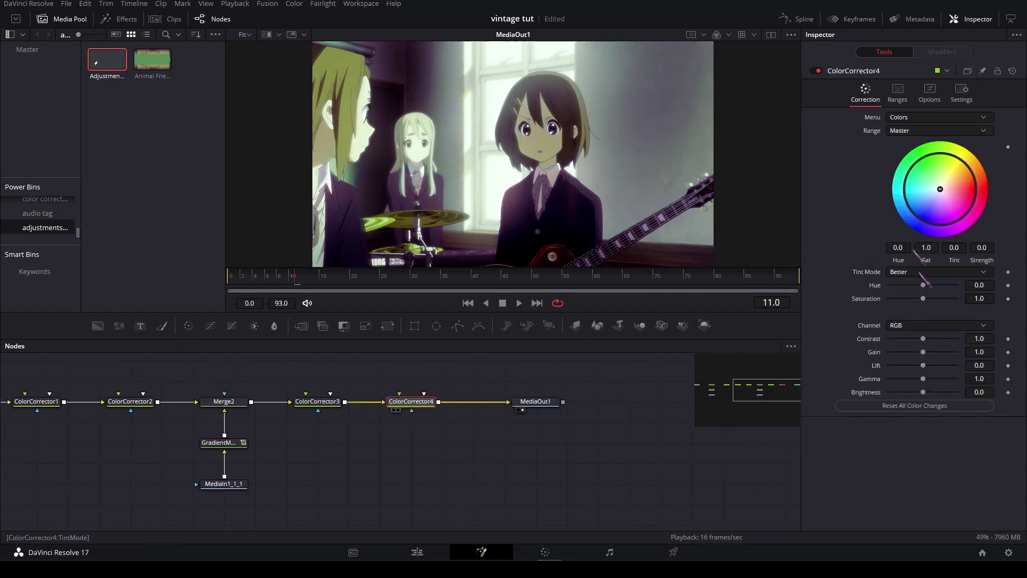
- Switch ColorCorrector4 to Levels and raise its RGB black input level to 0.065
click(913, 118)
click(917, 142)
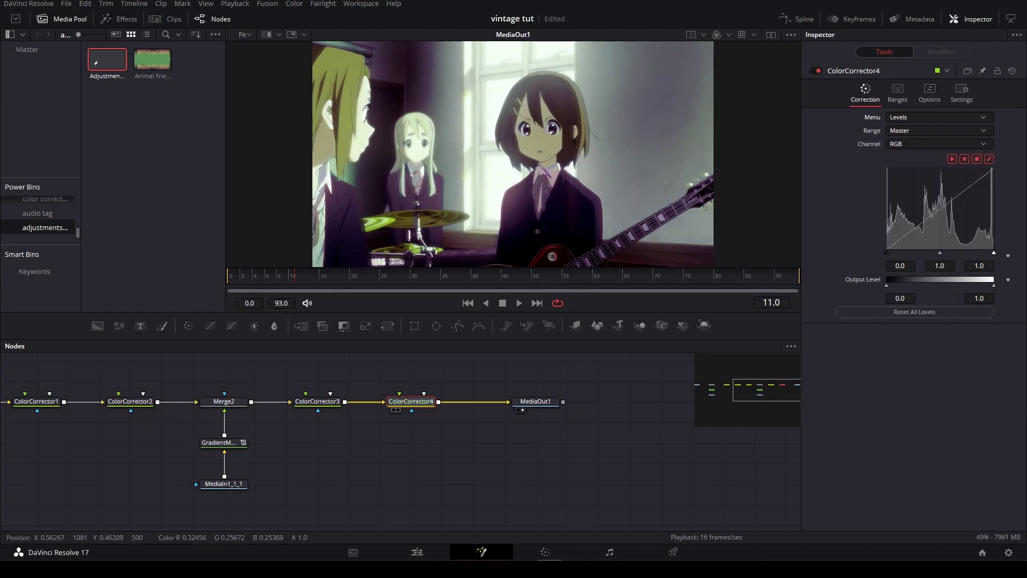
drag(523, 172, 549, 146)
scroll(548, 146, up, 2)
drag(759, 179, 747, 143)
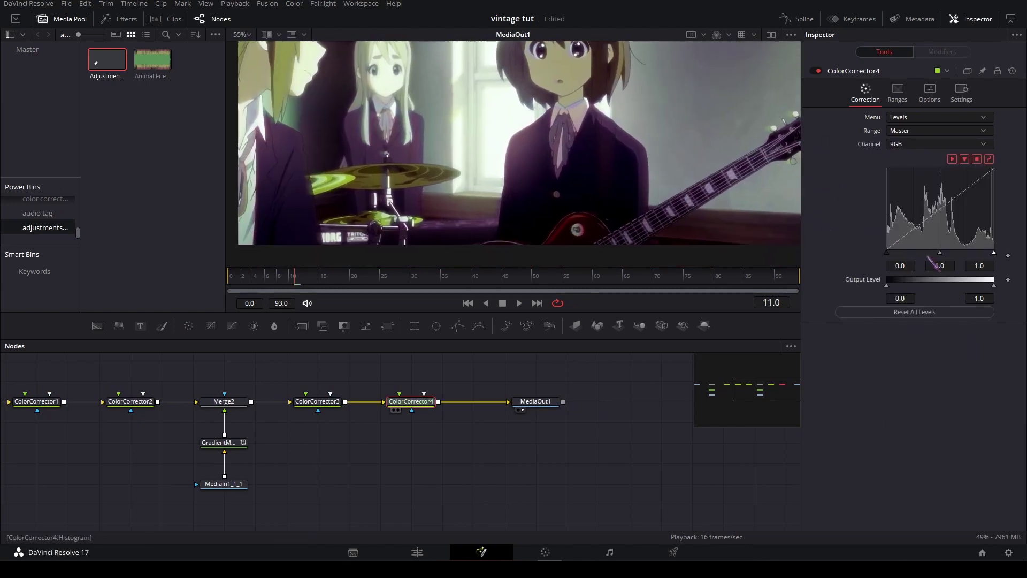
drag(887, 254, 893, 251)
scroll(576, 132, down, 2)
drag(576, 132, 583, 162)
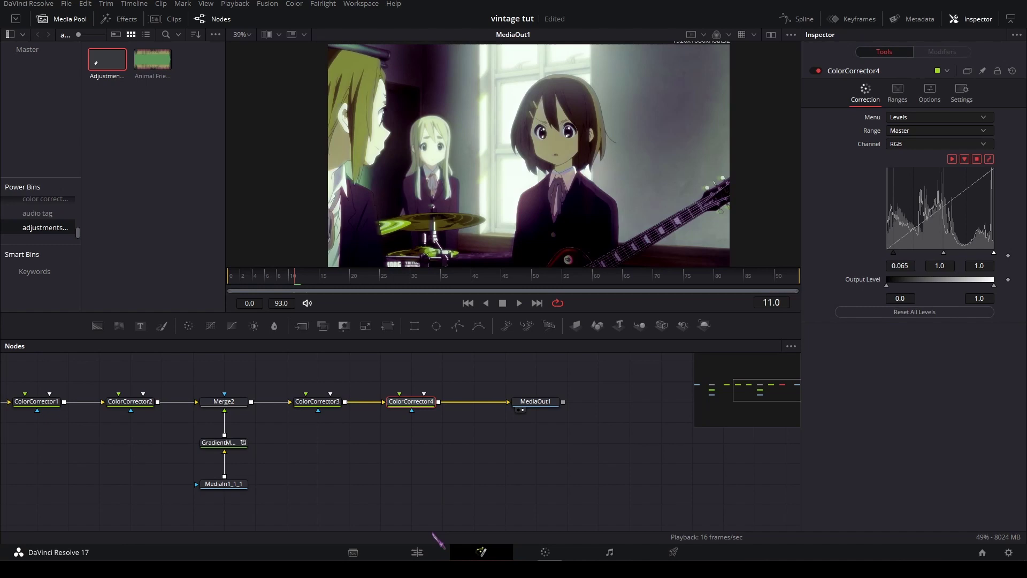
- Go back to the Edit page, preview the graded clip's playback, and return the playhead to the timeline's start
key(ctrl+f)
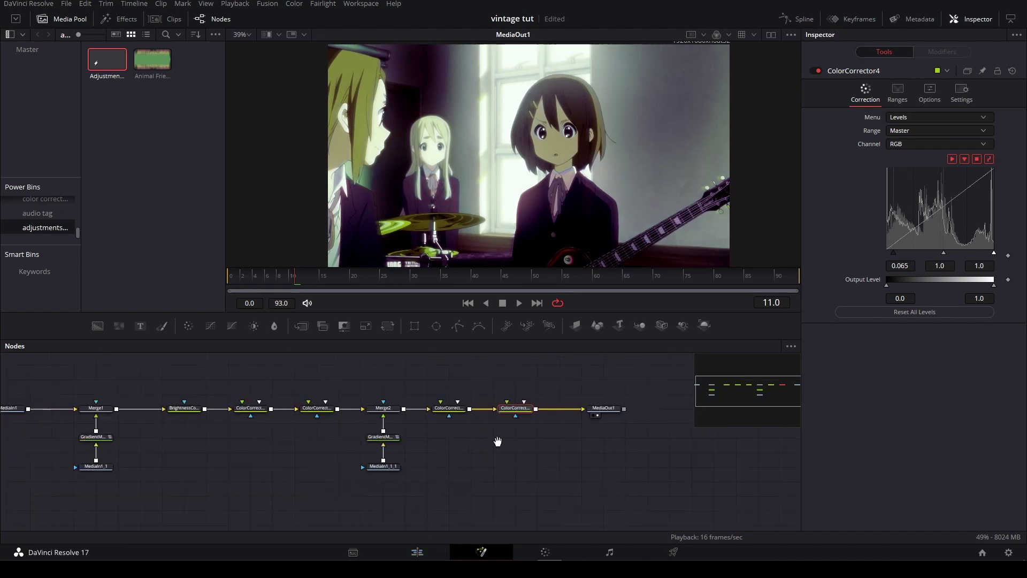
key(shift+4)
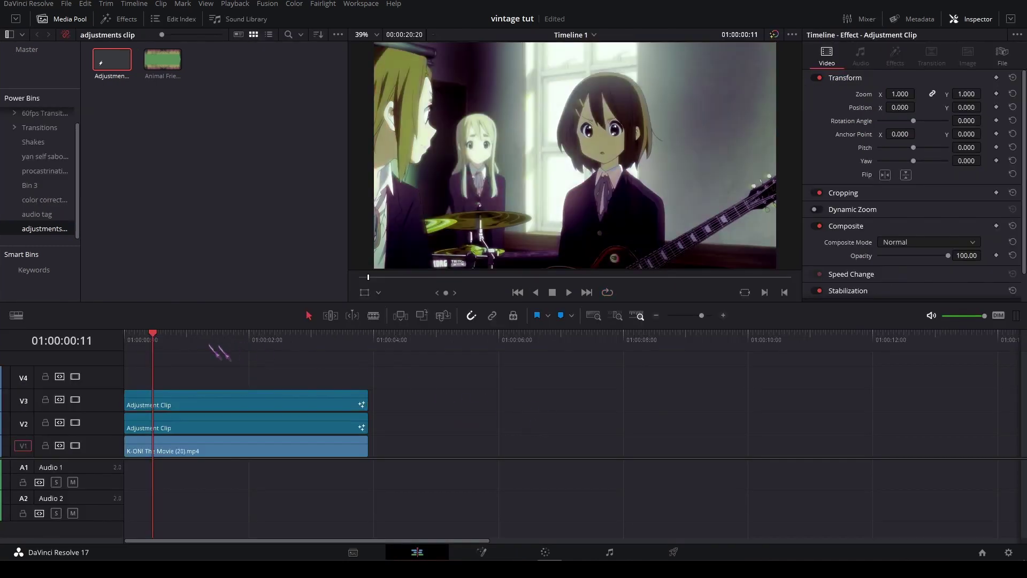
key(Home)
key(space)
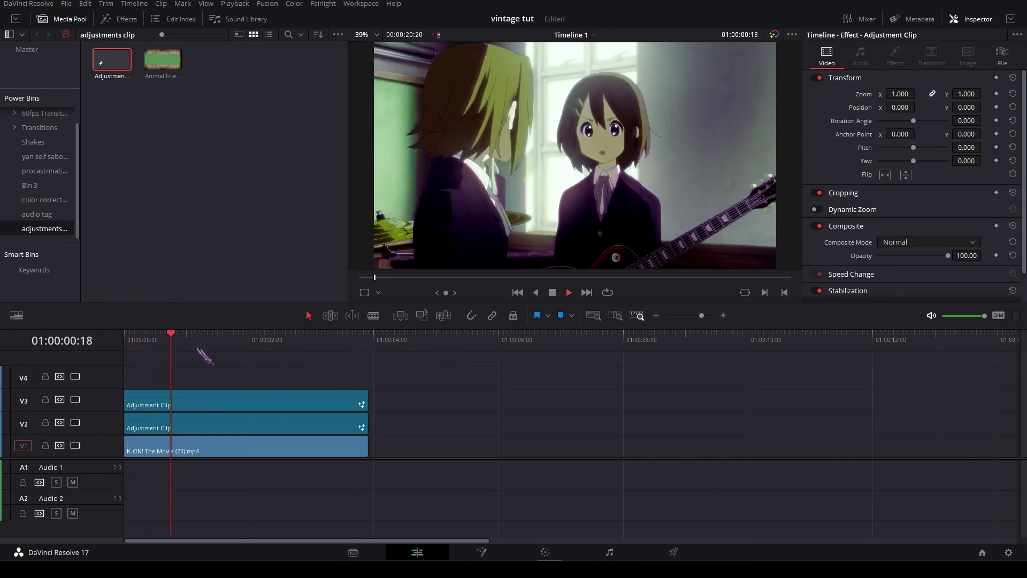
drag(179, 338, 109, 342)
scroll(197, 376, up, 1)
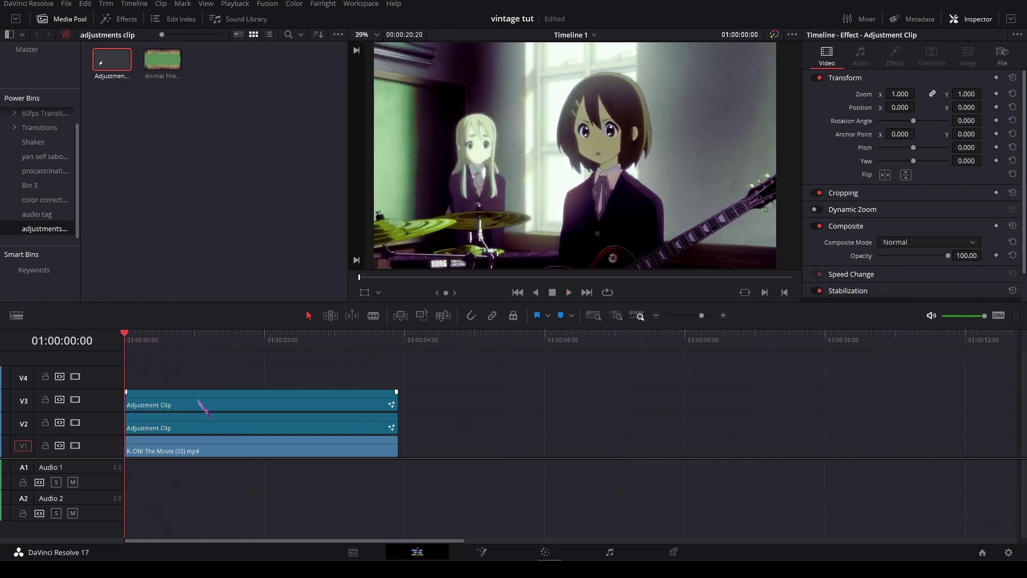
- Enable Render Cache Color Output for the adjustment clip on V3
right_click(182, 395)
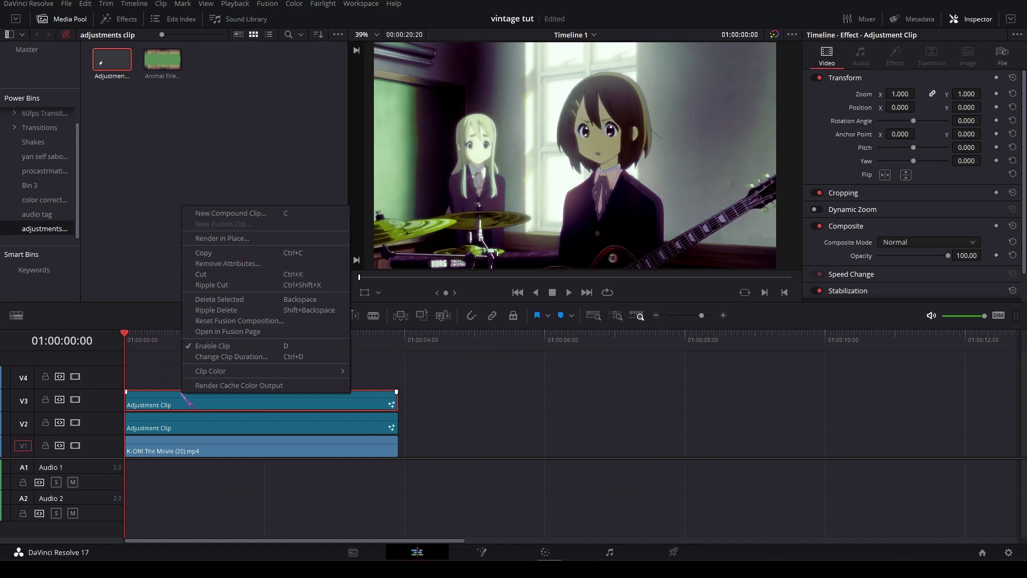
click(226, 386)
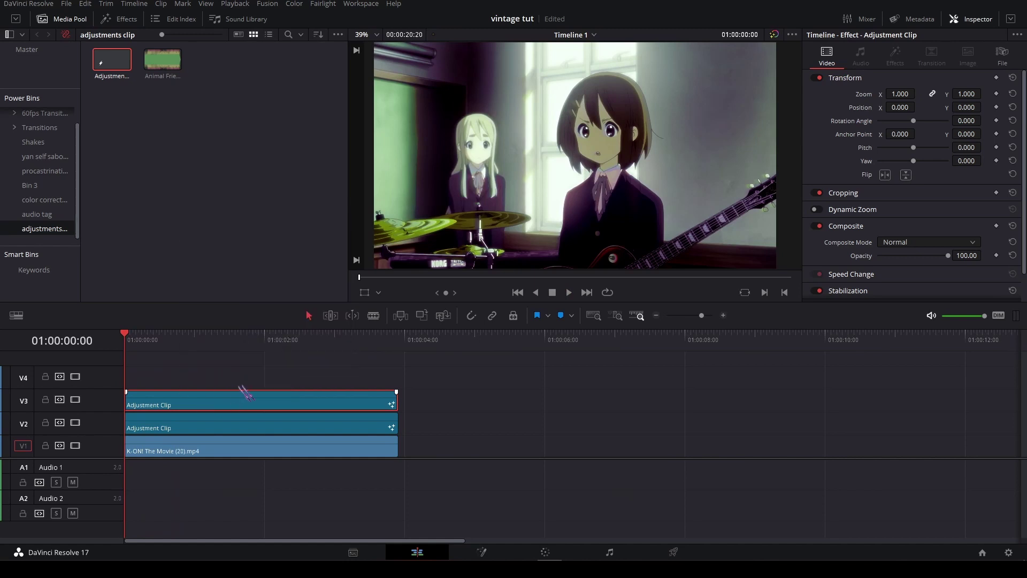
click(365, 381)
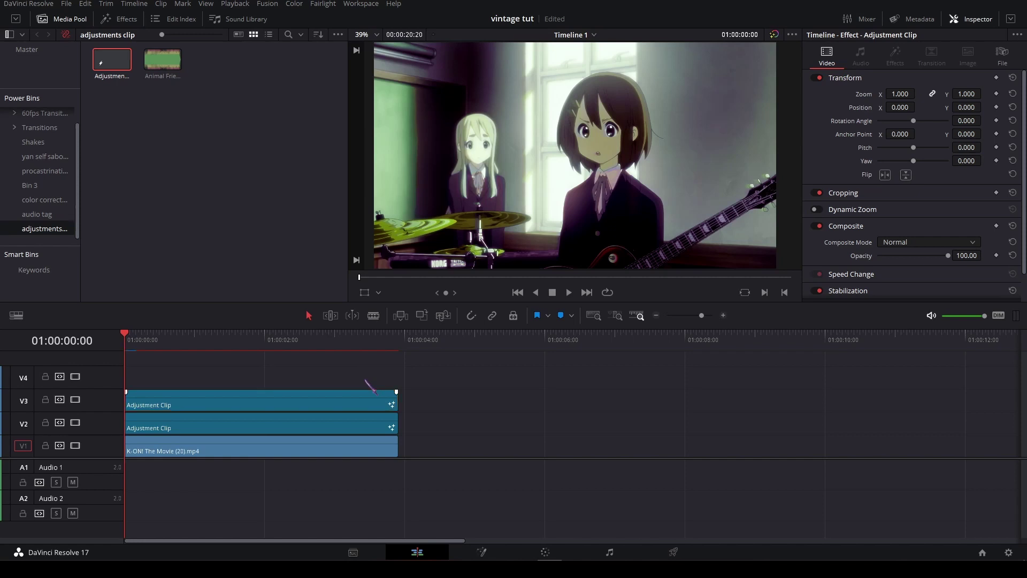
- Play the cached clip from the timeline's start and scrub back through it to review the vintage look
scroll(365, 380, up, 1)
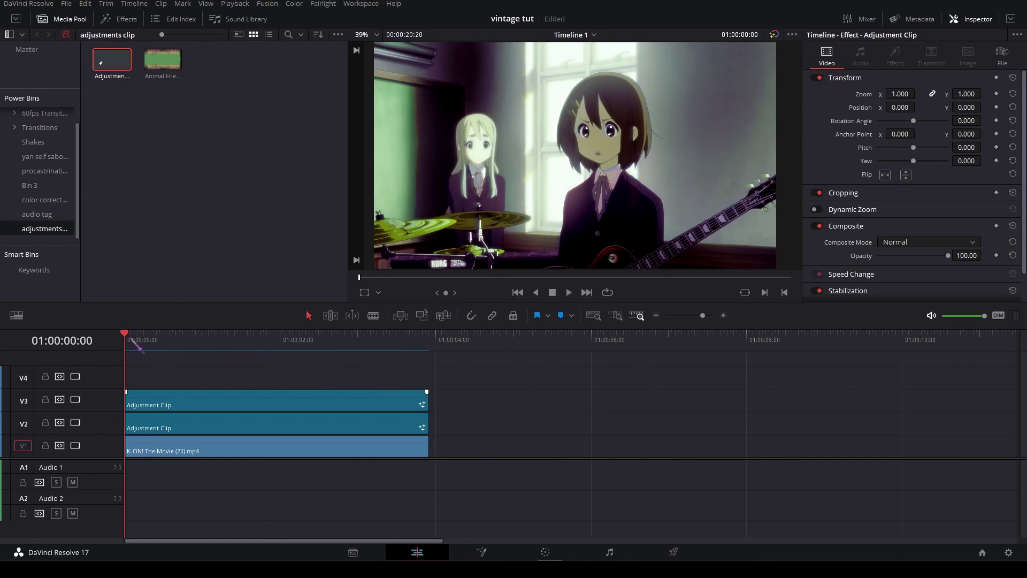
key(space)
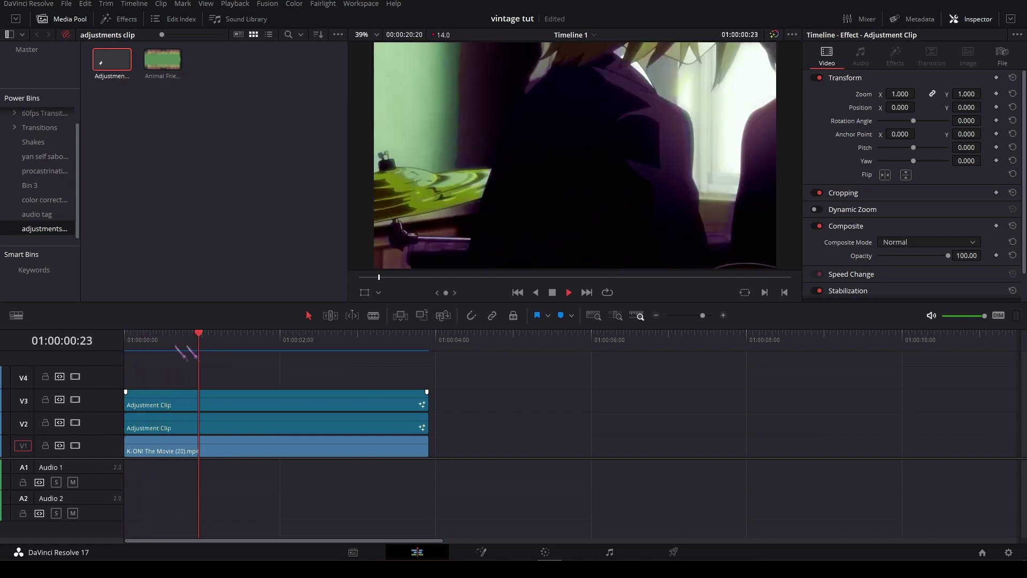
drag(175, 346, 69, 341)
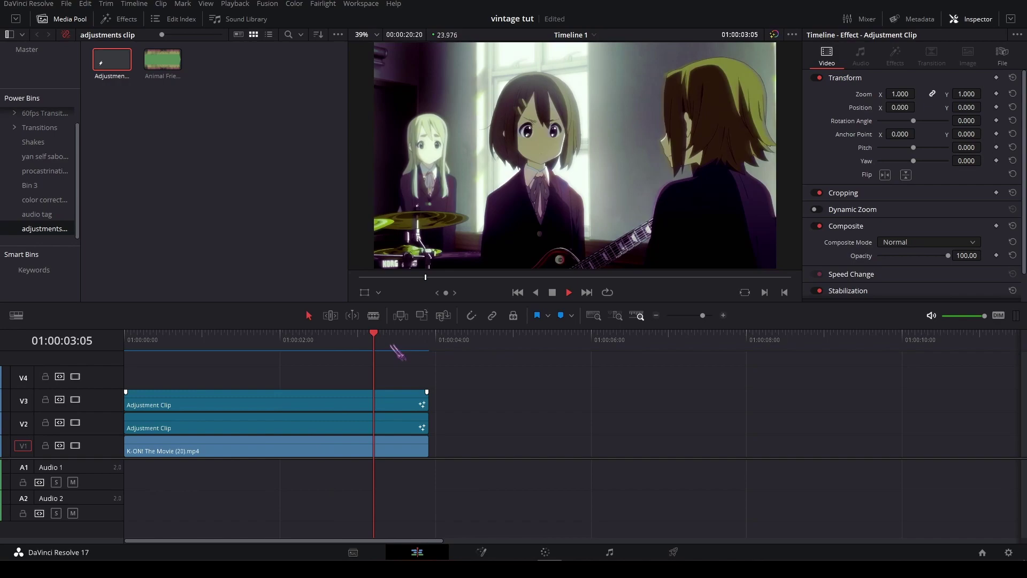
drag(412, 334, 333, 334)
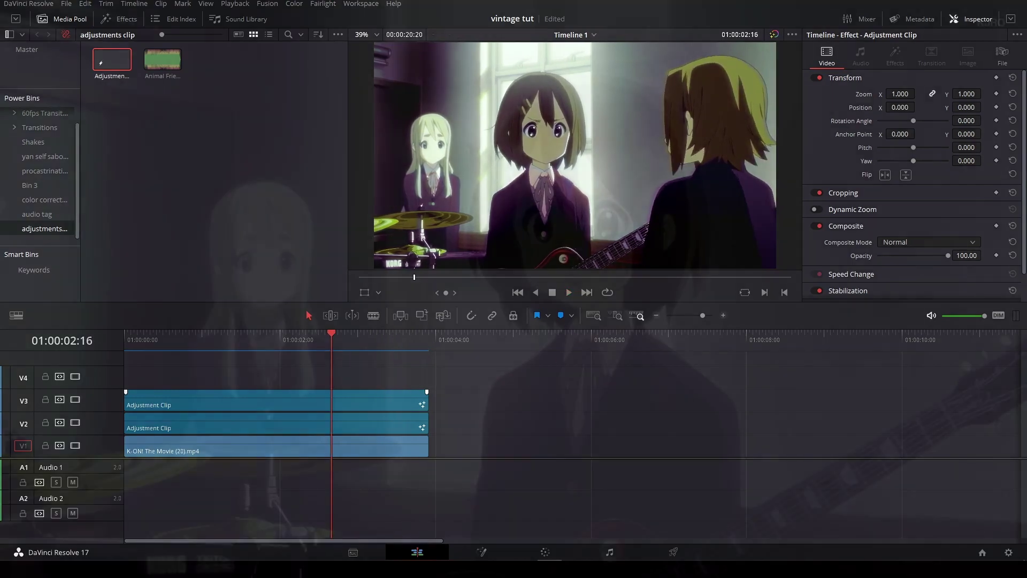